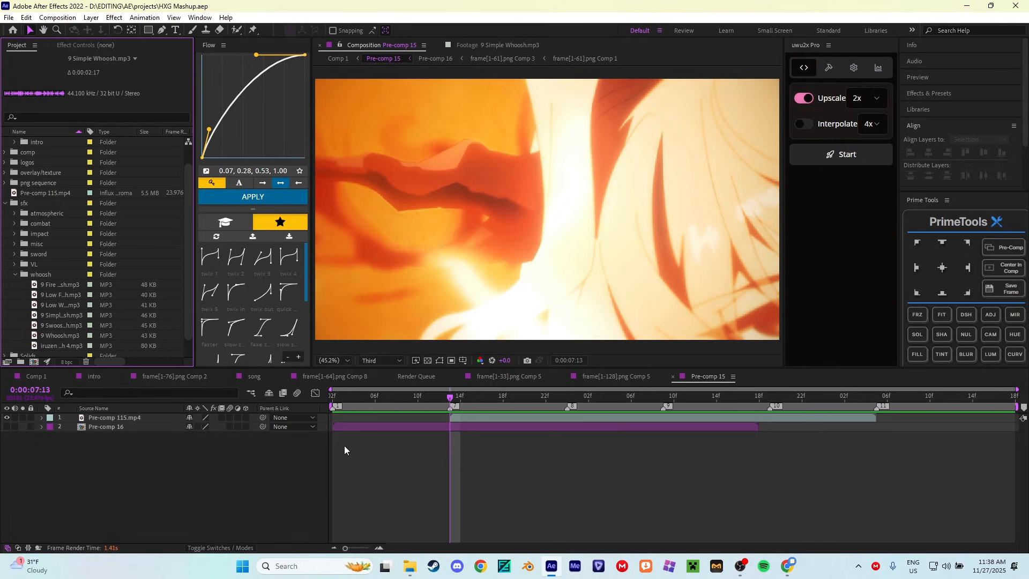
- Add iruzen fire whoosh 4.mp3 beneath Pre-comp 115.mp4, reveal its waveform, and shift the clip earlier to align its peak with 0:00:07:13
{"action": "left_click", "coordinate": [385, 404]}
{"action": "left_click_drag", "start_coordinate": [384, 404], "coordinate": [448, 413]}
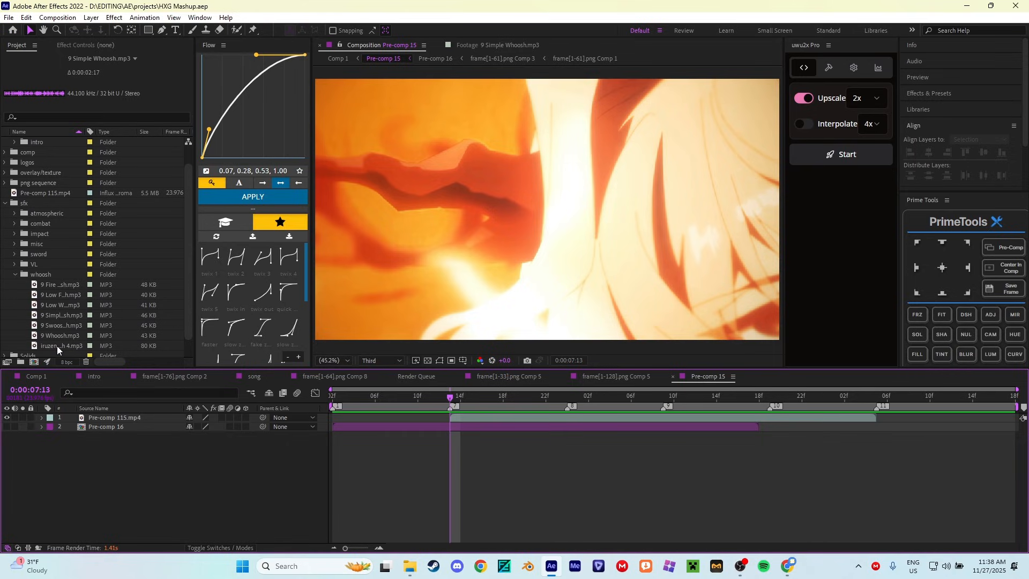
{"action": "left_click_drag", "start_coordinate": [50, 346], "coordinate": [451, 424]}
{"action": "key", "text": "l"}
{"action": "key", "text": "l"}
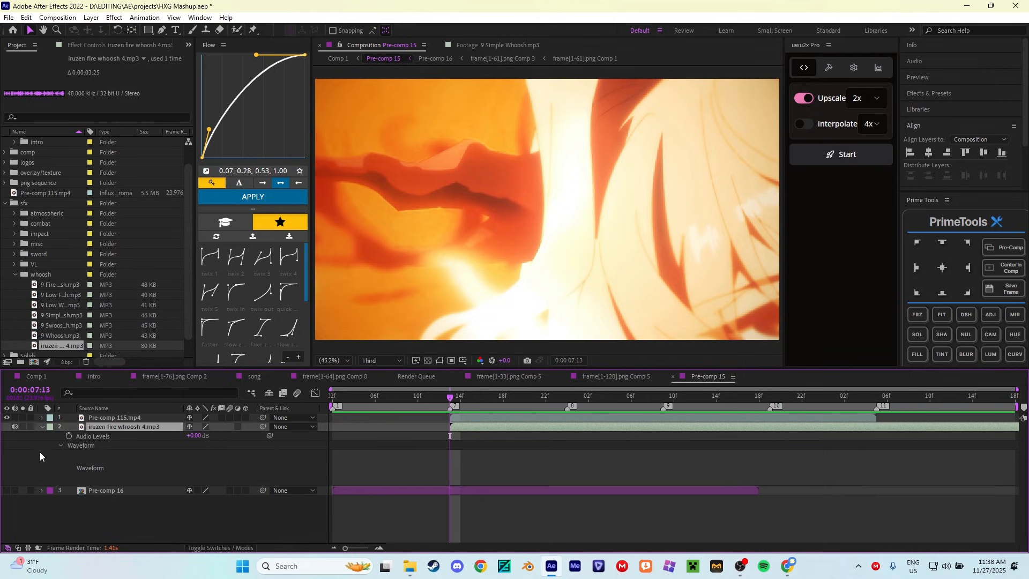
{"action": "left_click_drag", "start_coordinate": [744, 431], "coordinate": [479, 429]}
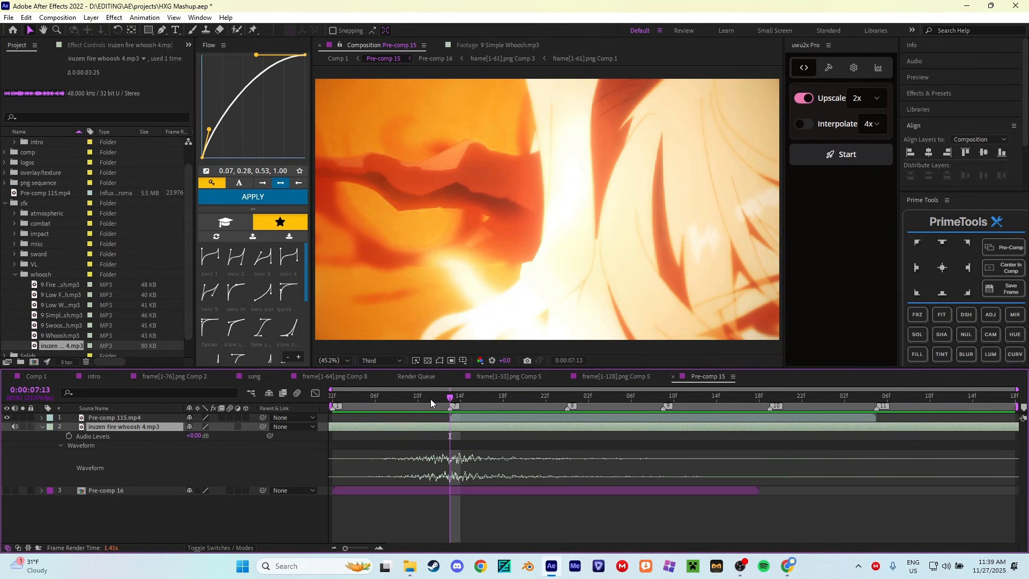
- Cut the fire whoosh layer's tail off at 0:00:08:00 and trim its start to just before the waveform swells
{"action": "left_click_drag", "start_coordinate": [332, 399], "coordinate": [569, 410]}
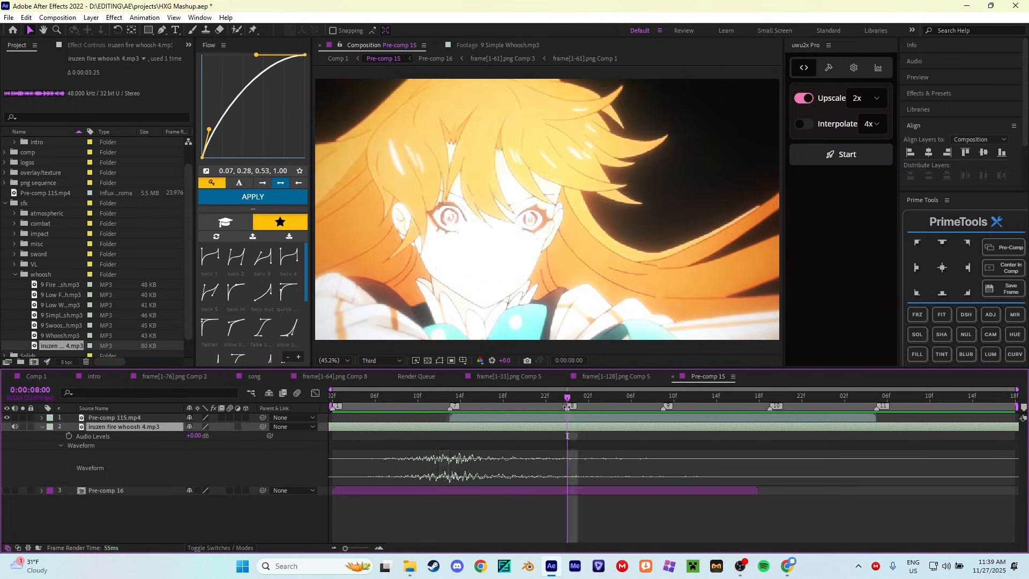
{"action": "key", "text": "ctrl+shift+d"}
{"action": "key", "text": "Delete"}
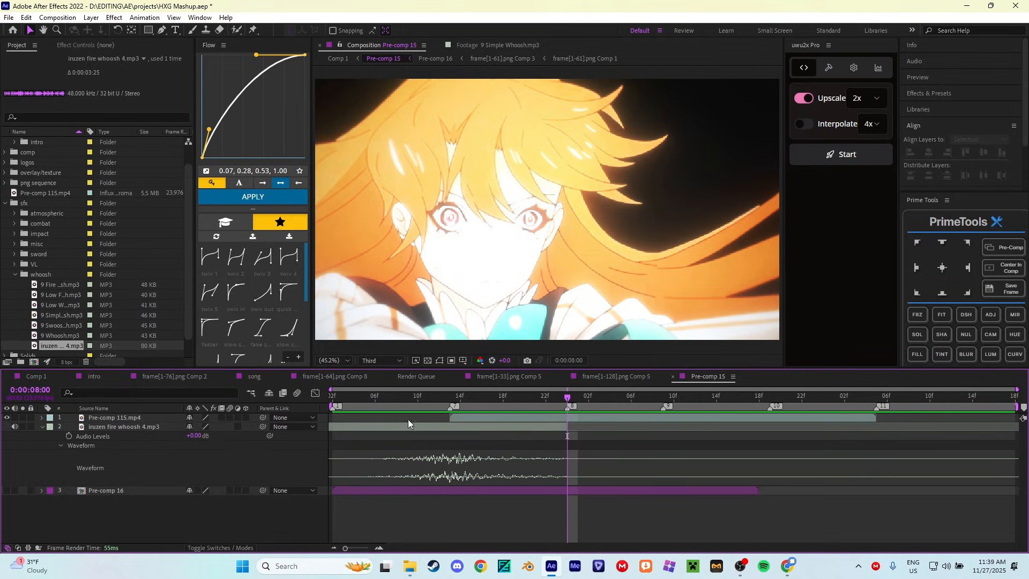
{"action": "left_click", "coordinate": [354, 402]}
{"action": "left_click", "coordinate": [341, 426]}
{"action": "left_click_drag", "start_coordinate": [395, 406], "coordinate": [491, 419]}
{"action": "key", "text": "alt+bracketleft"}
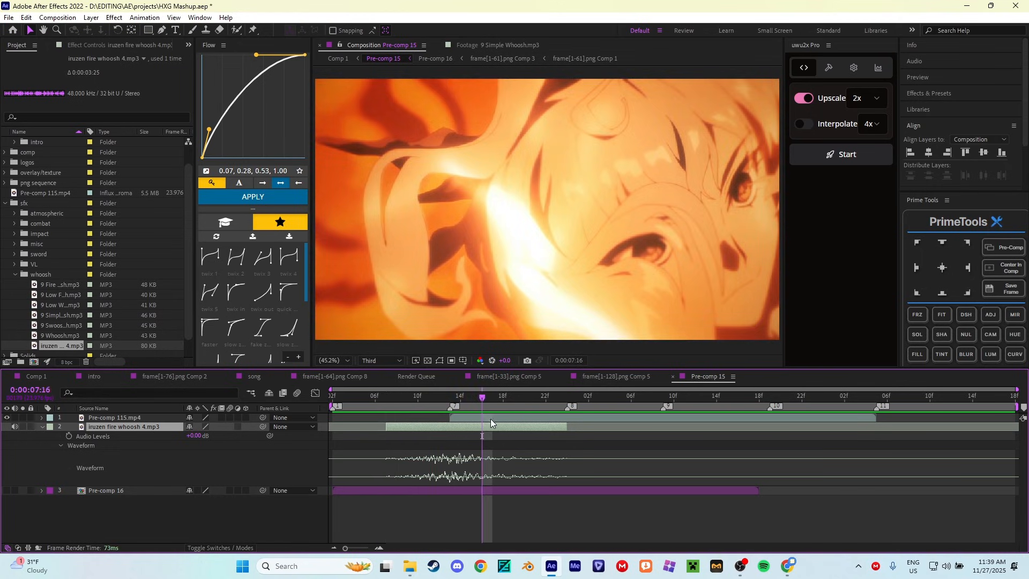
- Duplicate the trimmed fire whoosh layer twice and line the copies up end to end starting at 0:00:08:00
{"action": "key", "text": "ctrl+d"}
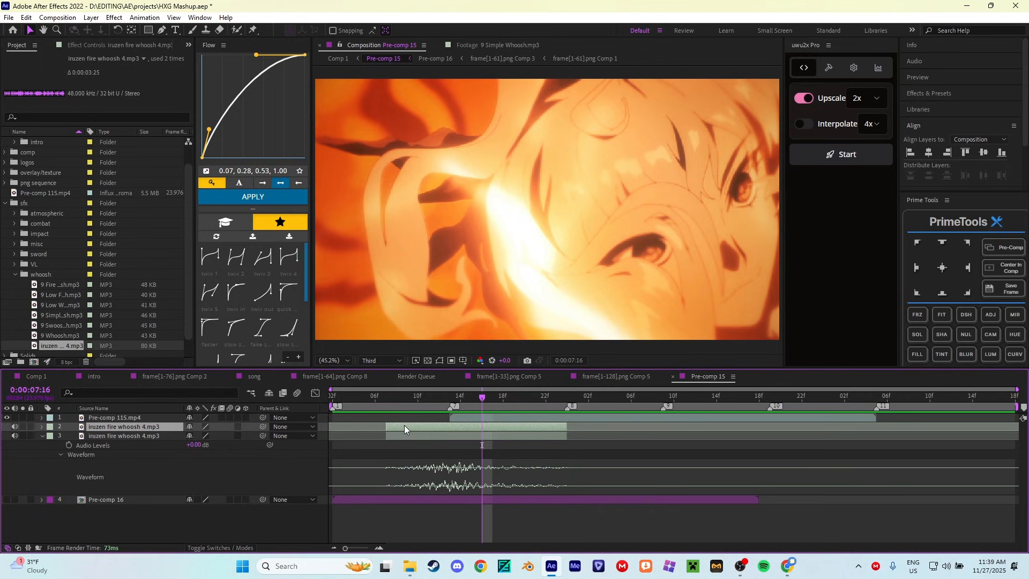
{"action": "left_click_drag", "start_coordinate": [404, 426], "coordinate": [570, 432]}
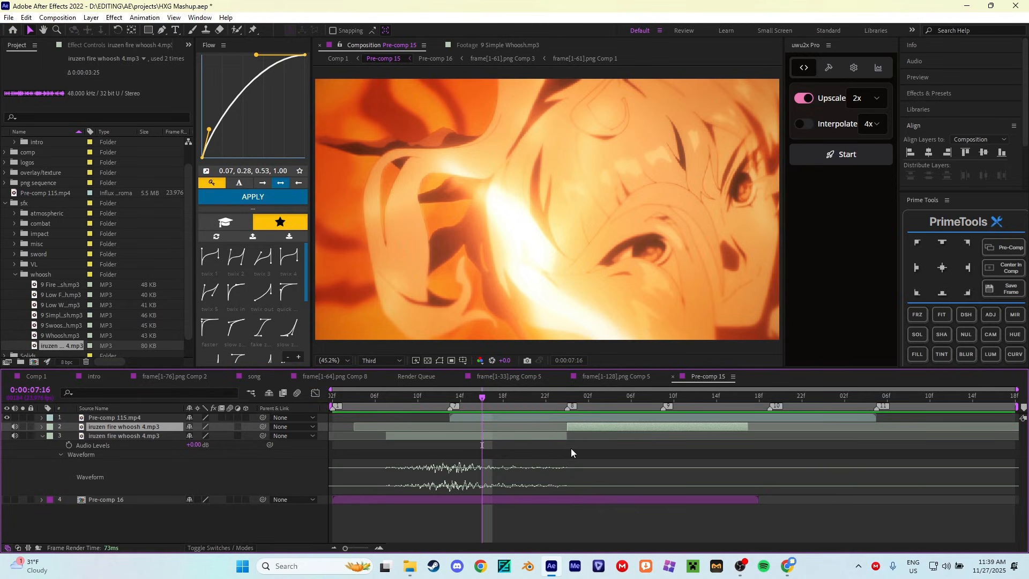
{"action": "left_click_drag", "start_coordinate": [486, 399], "coordinate": [544, 405]}
{"action": "key", "text": "Page_Up"}
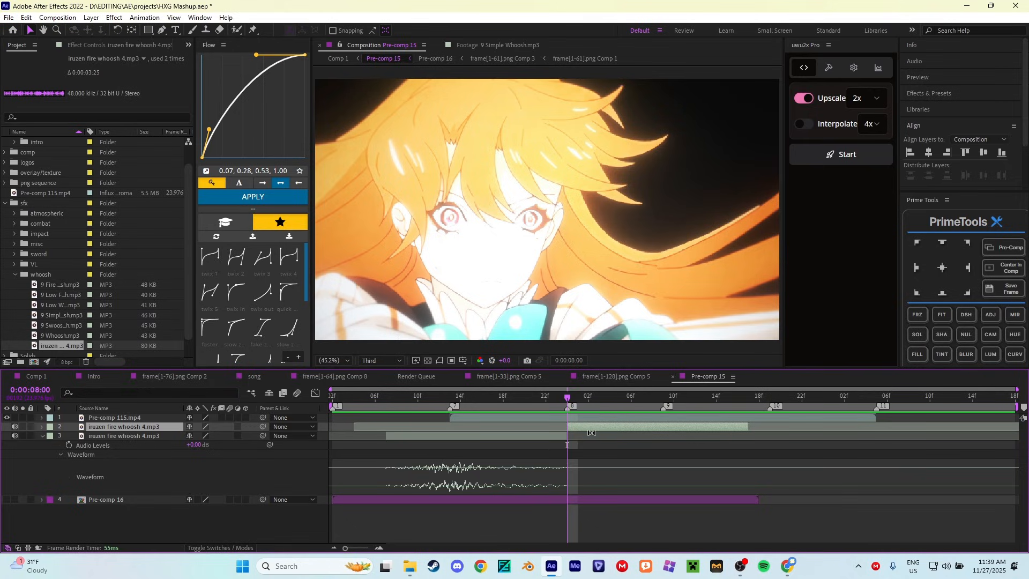
{"action": "key", "text": "ctrl+d"}
{"action": "left_click_drag", "start_coordinate": [589, 432], "coordinate": [758, 427]}
- Set the Audio Levels of both duplicated fire whoosh layers to -192 dB
{"action": "left_click", "coordinate": [557, 435]}
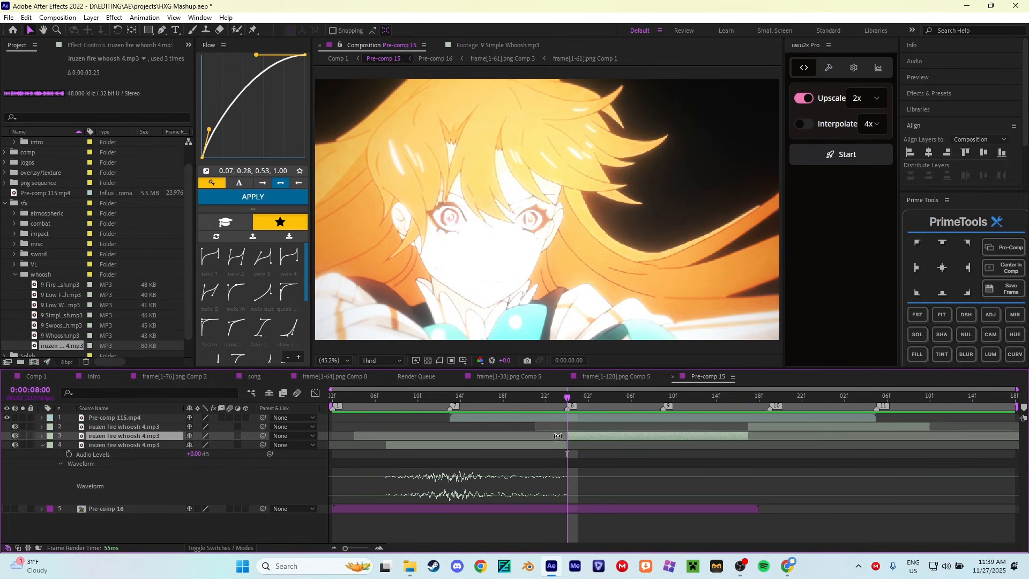
{"action": "key", "text": "l"}
{"action": "key", "text": "l"}
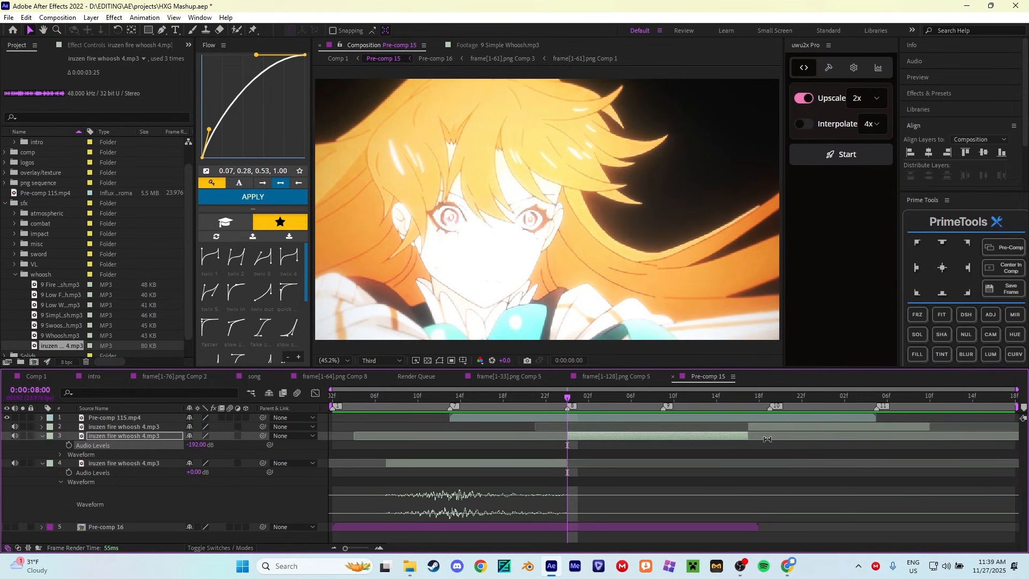
{"action": "left_click", "coordinate": [768, 427]}
{"action": "key", "text": "l"}
{"action": "key", "text": "l"}
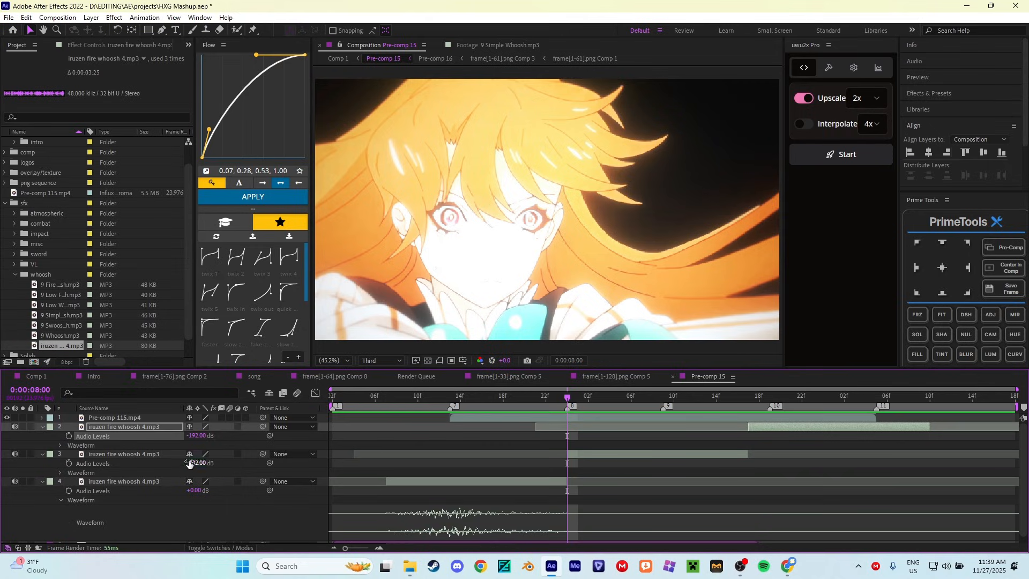
- Pre-compose the three fire whoosh layers as Pre-comp 17 with all attributes moved into the new composition
{"action": "left_click", "coordinate": [580, 455]}
{"action": "left_click", "coordinate": [550, 481], "text": "ctrl"}
{"action": "left_click", "coordinate": [812, 426], "text": "ctrl"}
{"action": "key", "text": "ctrl+shift+c"}
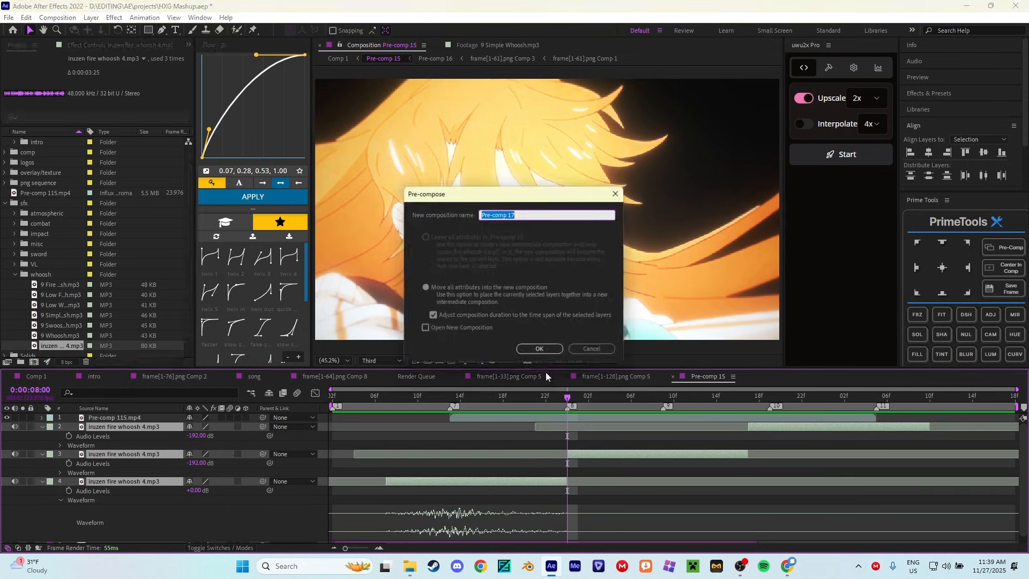
{"action": "left_click", "coordinate": [532, 352]}
- Apply the Reverb effect to Pre-comp 17 and set its Dry Out to 75%
{"action": "left_click", "coordinate": [426, 402]}
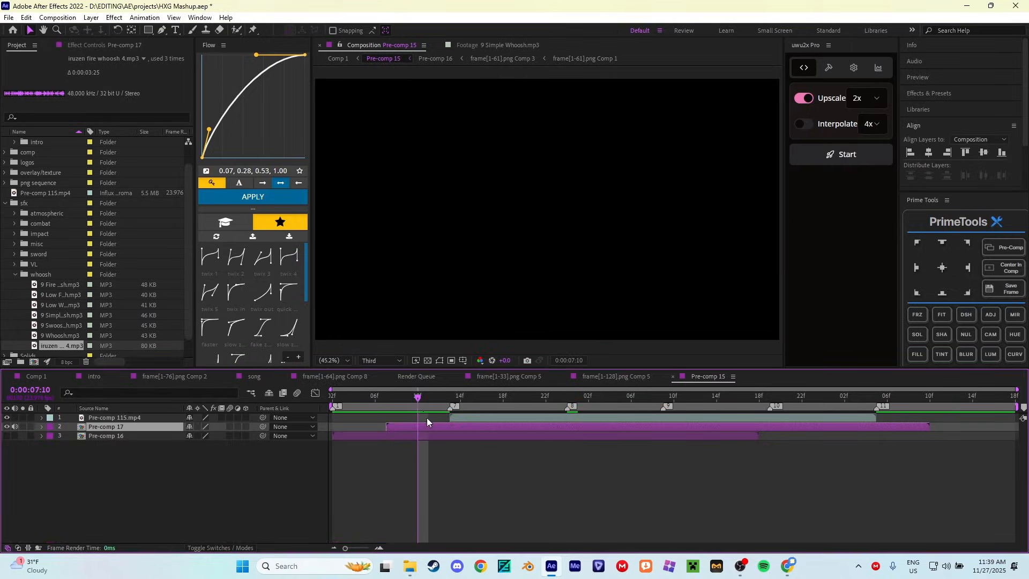
{"action": "key", "text": "ctrl+space"}
{"action": "type", "text": "reverb"}
{"action": "left_click", "coordinate": [319, 424]}
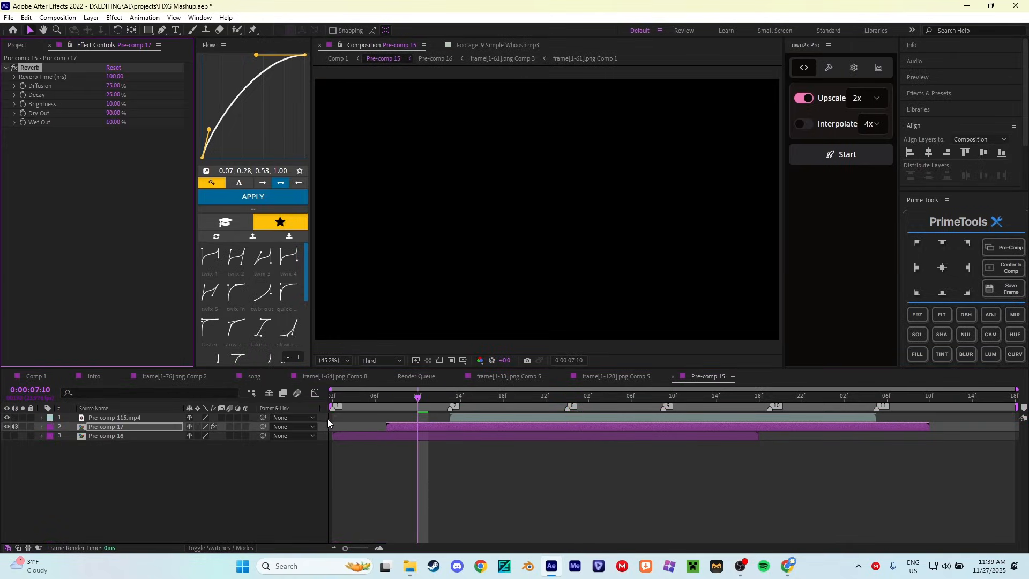
{"action": "left_click", "coordinate": [112, 113]}
{"action": "type", "text": "75"}
{"action": "key", "text": "Return"}
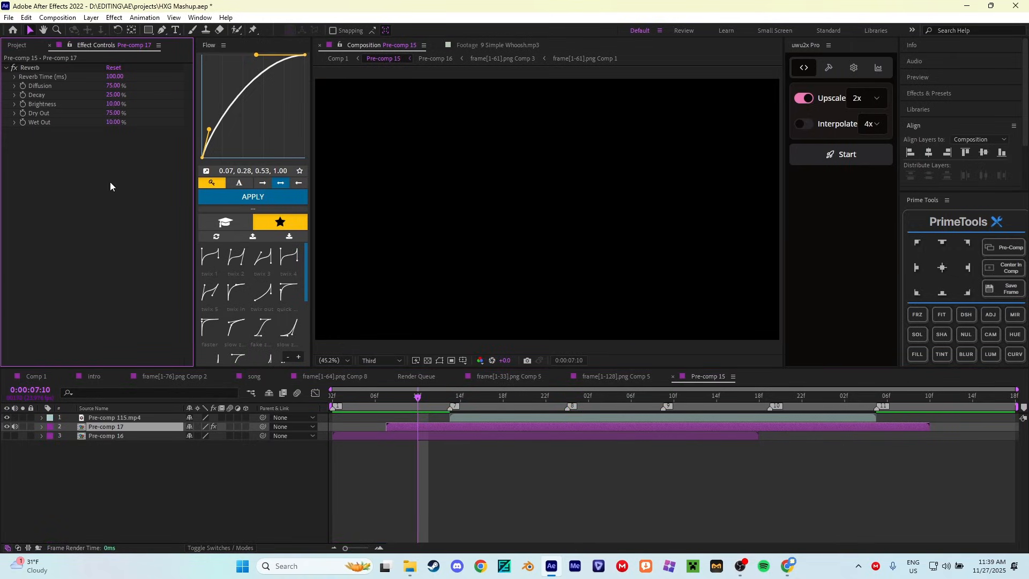
- Set the reverb's Wet Out to 15% and Dry Out to 70%, try a different Reverb Time, and undo that change
{"action": "left_click", "coordinate": [115, 122]}
{"action": "type", "text": "15"}
{"action": "key", "text": "Return"}
{"action": "left_click", "coordinate": [112, 113]}
{"action": "type", "text": "70"}
{"action": "key", "text": "Return"}
{"action": "left_click_drag", "start_coordinate": [117, 79], "coordinate": [149, 75]}
{"action": "key", "text": "ctrl+z"}
{"action": "left_click_drag", "start_coordinate": [418, 405], "coordinate": [439, 418]}
- Undo the reverb and the pre-composition, and delete the two duplicated fire whoosh layers
{"action": "key", "text": "ctrl+z"}
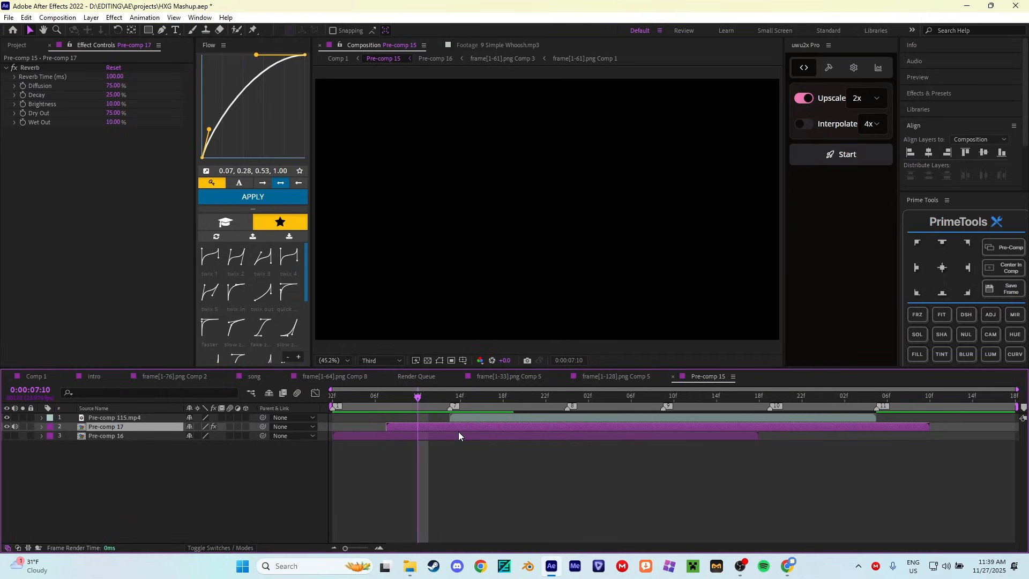
{"action": "key", "text": "ctrl+z"}
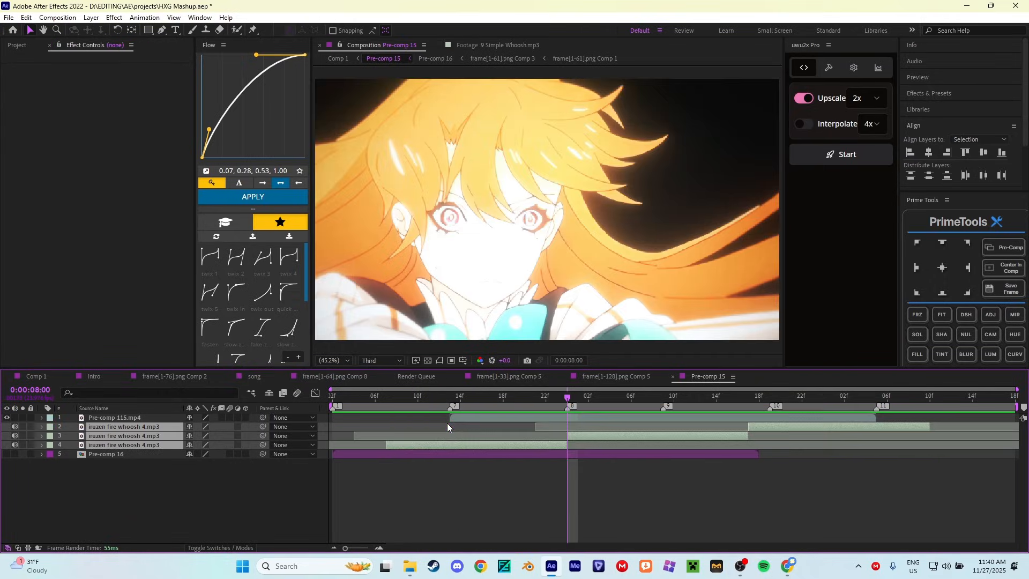
{"action": "left_click", "coordinate": [632, 433]}
{"action": "left_click", "coordinate": [791, 423], "text": "ctrl"}
{"action": "key", "text": "Delete"}
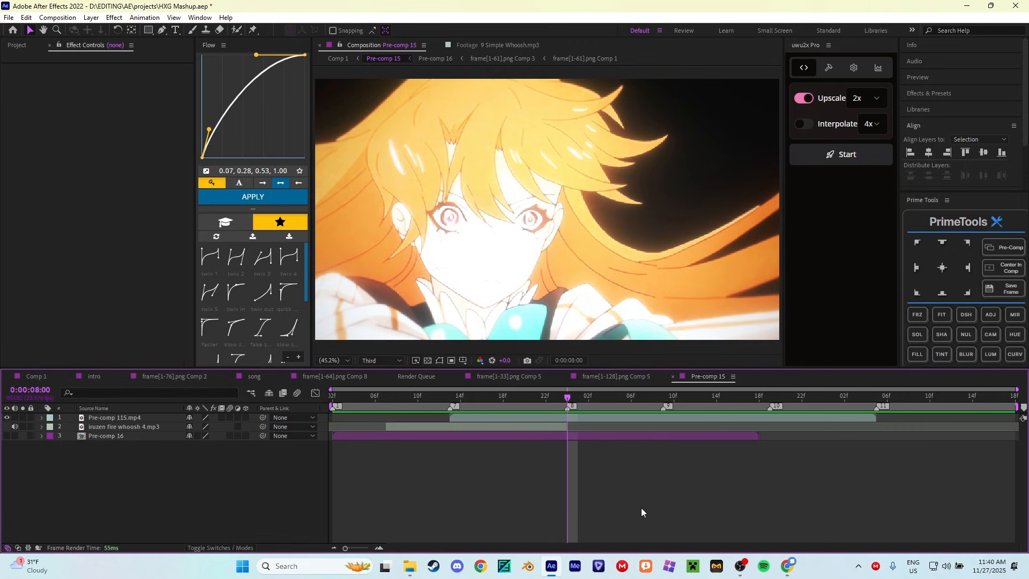
- Reveal the remaining fire whoosh layer's waveform and extend both trimmed ends to restore the full clip
{"action": "left_click", "coordinate": [540, 427]}
{"action": "key", "text": "l"}
{"action": "key", "text": "l"}
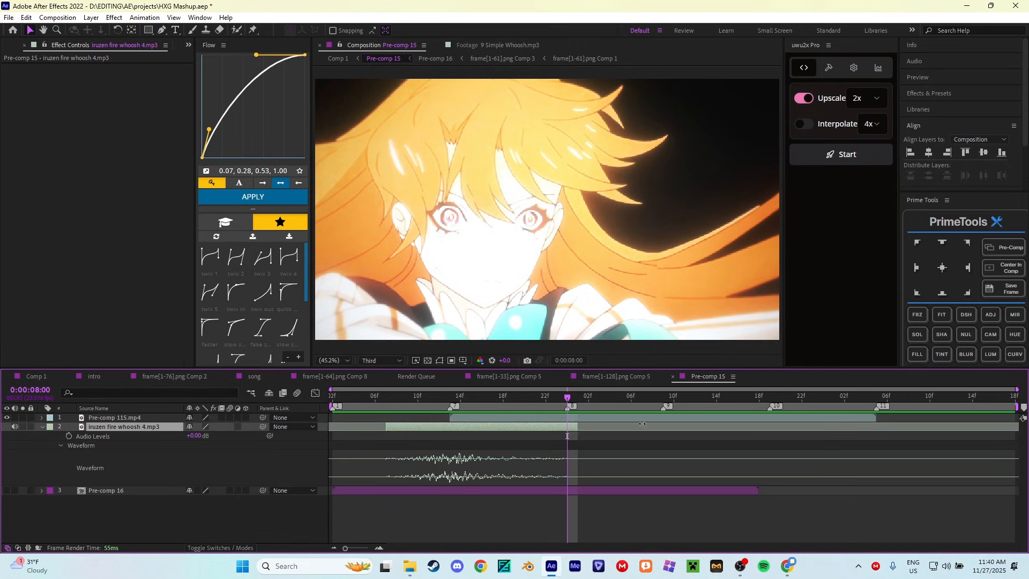
{"action": "left_click_drag", "start_coordinate": [567, 427], "coordinate": [1025, 433]}
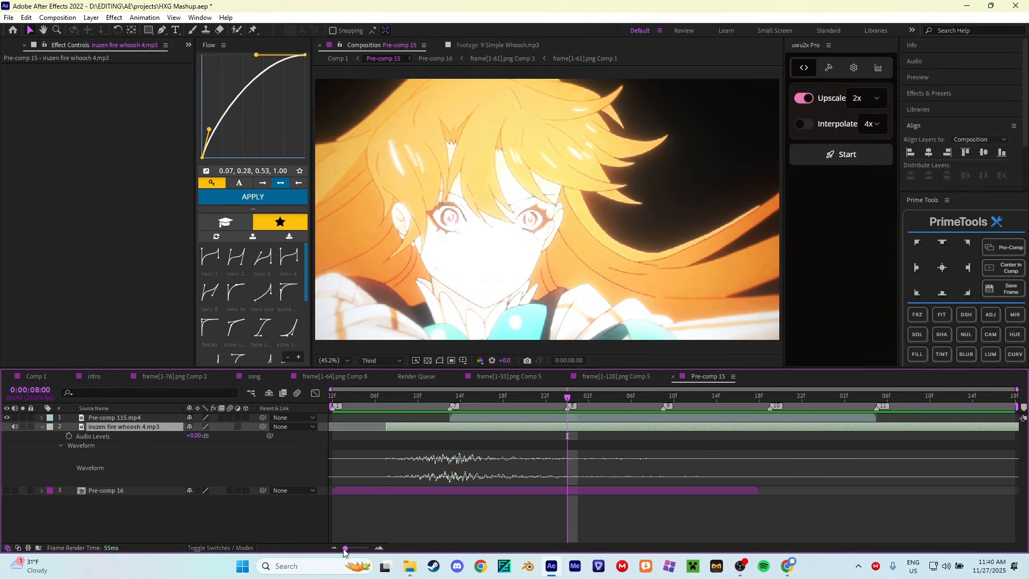
{"action": "left_click_drag", "start_coordinate": [386, 425], "coordinate": [329, 426]}
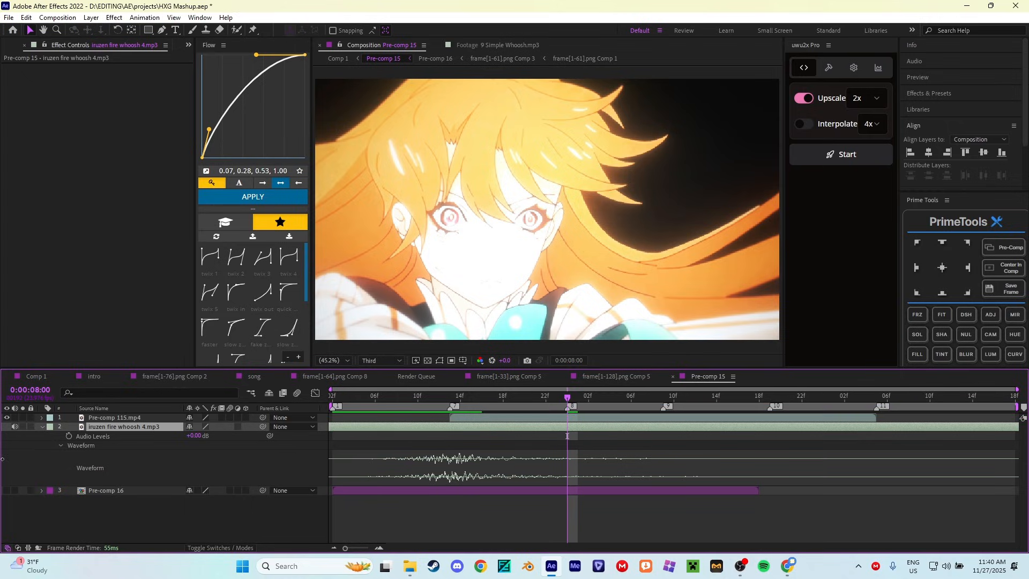
- Preview the fire whoosh against the footage from 0:00:07:02 and return the playhead to 0:00:08:00
{"action": "left_click_drag", "start_coordinate": [439, 397], "coordinate": [281, 409]}
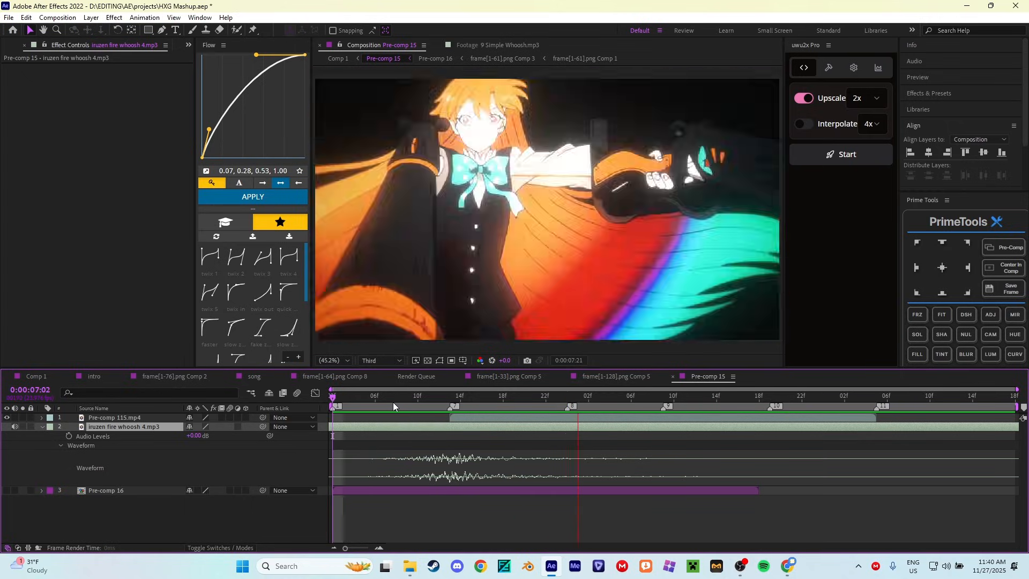
{"action": "left_click_drag", "start_coordinate": [393, 399], "coordinate": [561, 413]}
{"action": "key", "text": "space"}
{"action": "key", "text": "space"}
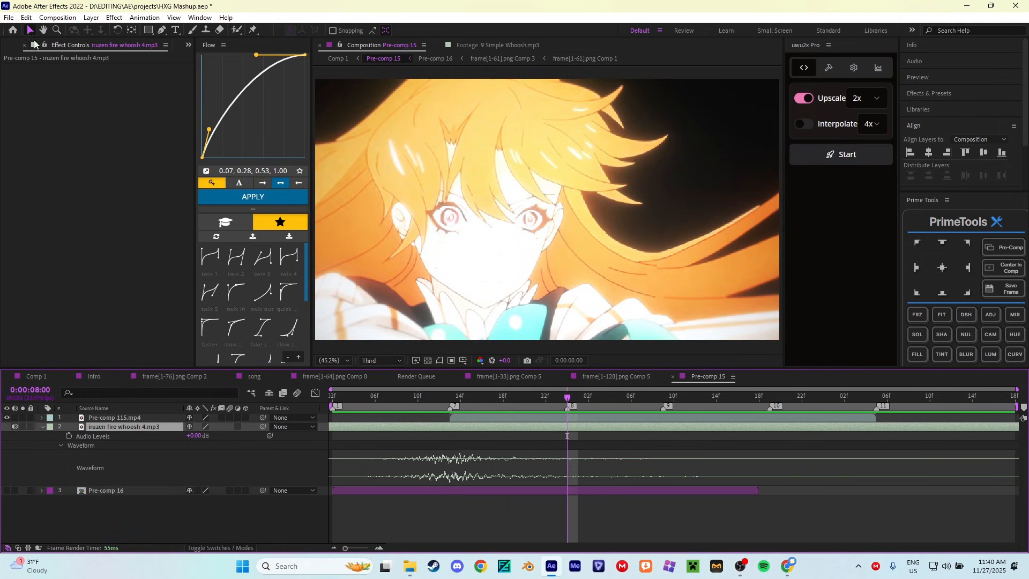
- Add 9 Low Fire Whoosh.mp3 from the whoosh folder above the first whoosh, starting just before 0:00:08:00, and compare both waveforms
{"action": "scroll", "coordinate": [63, 49], "scroll_direction": "up", "scroll_amount": 1}
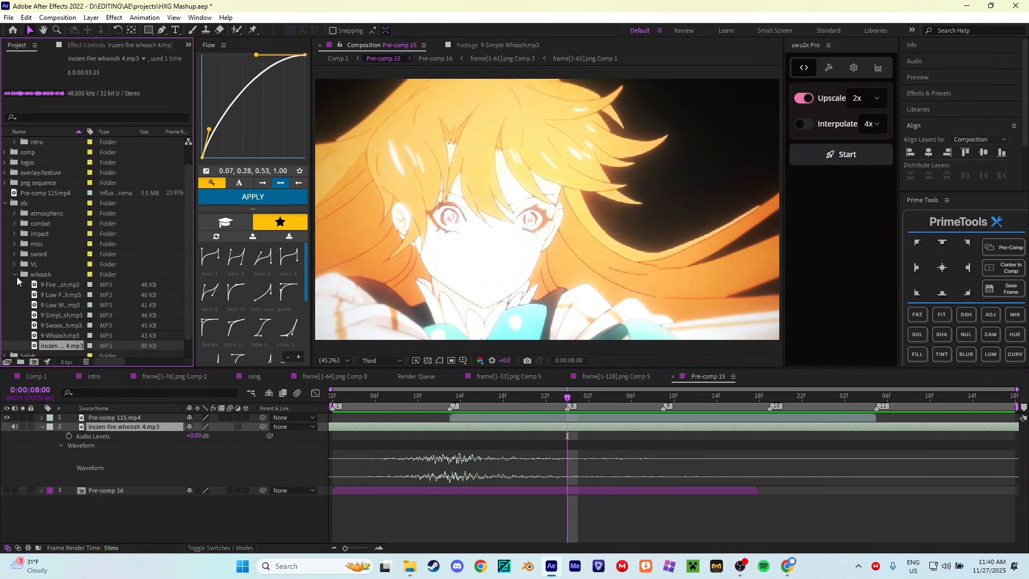
{"action": "scroll", "coordinate": [17, 277], "scroll_direction": "down", "scroll_amount": 2}
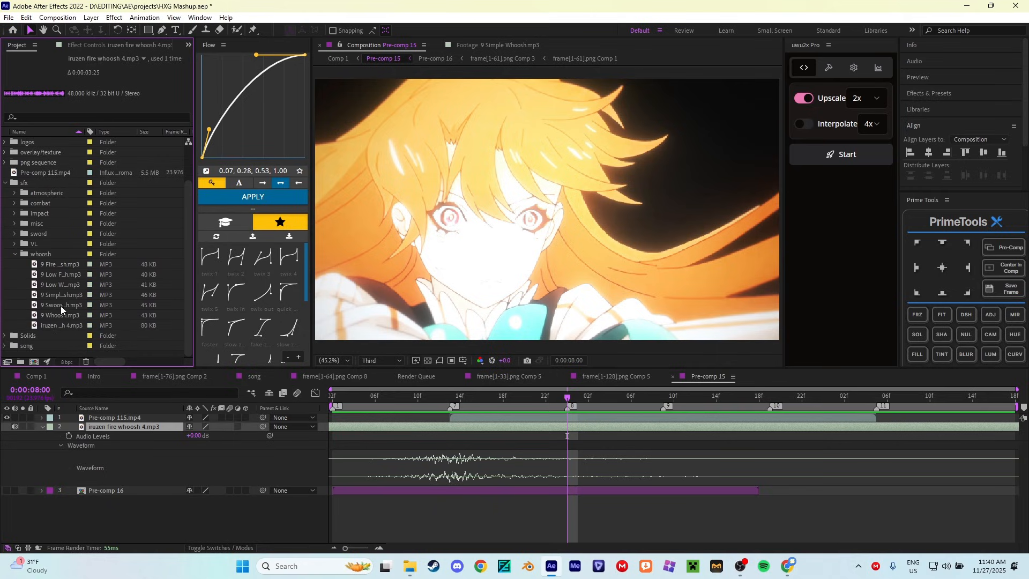
{"action": "left_click_drag", "start_coordinate": [57, 274], "coordinate": [555, 424]}
{"action": "key", "text": "l"}
{"action": "key", "text": "l"}
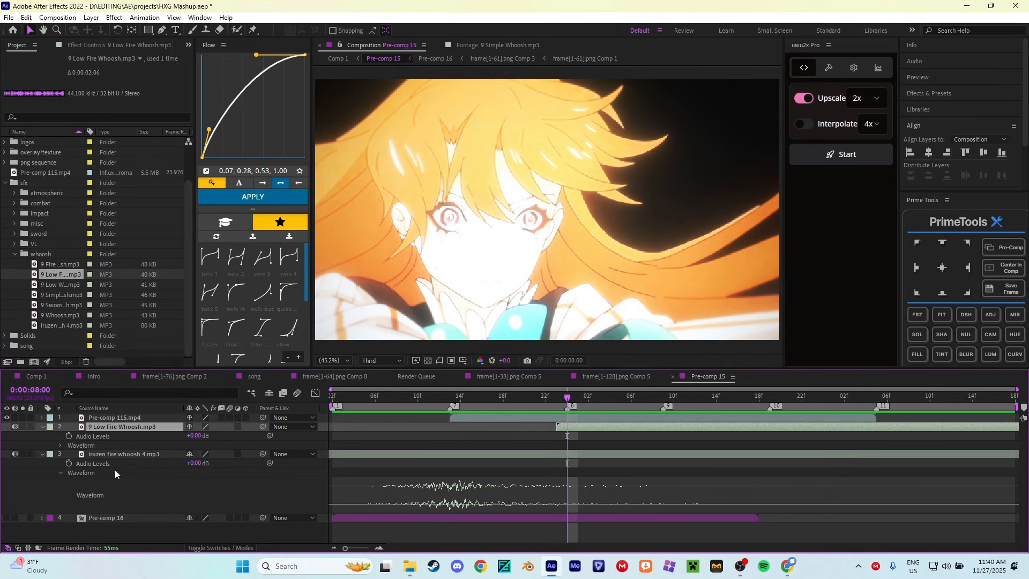
{"action": "left_click", "coordinate": [60, 444]}
{"action": "scroll", "coordinate": [600, 451], "scroll_direction": "down", "scroll_amount": 1}
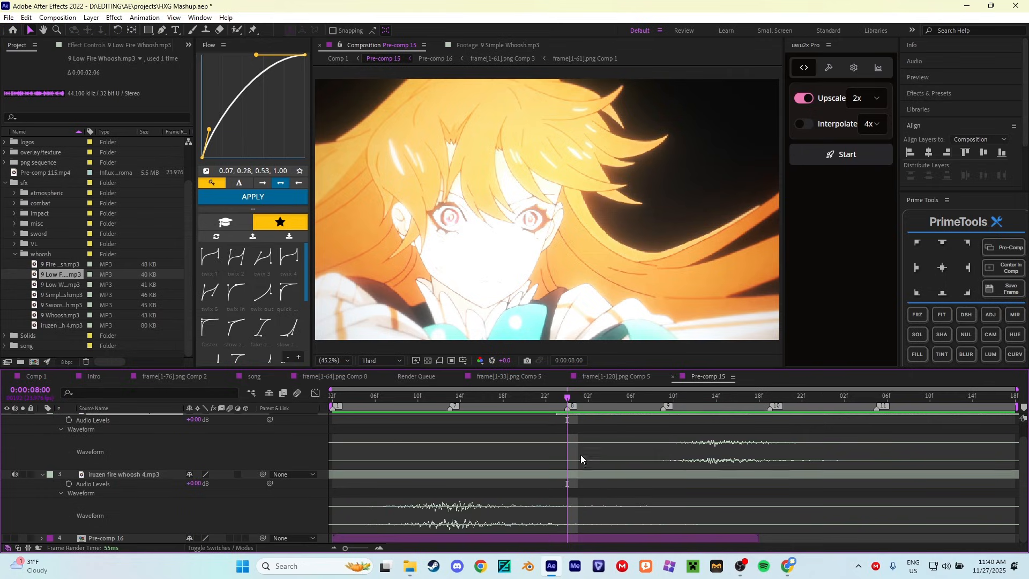
{"action": "left_click", "coordinate": [473, 477]}
{"action": "scroll", "coordinate": [473, 477], "scroll_direction": "up", "scroll_amount": 1}
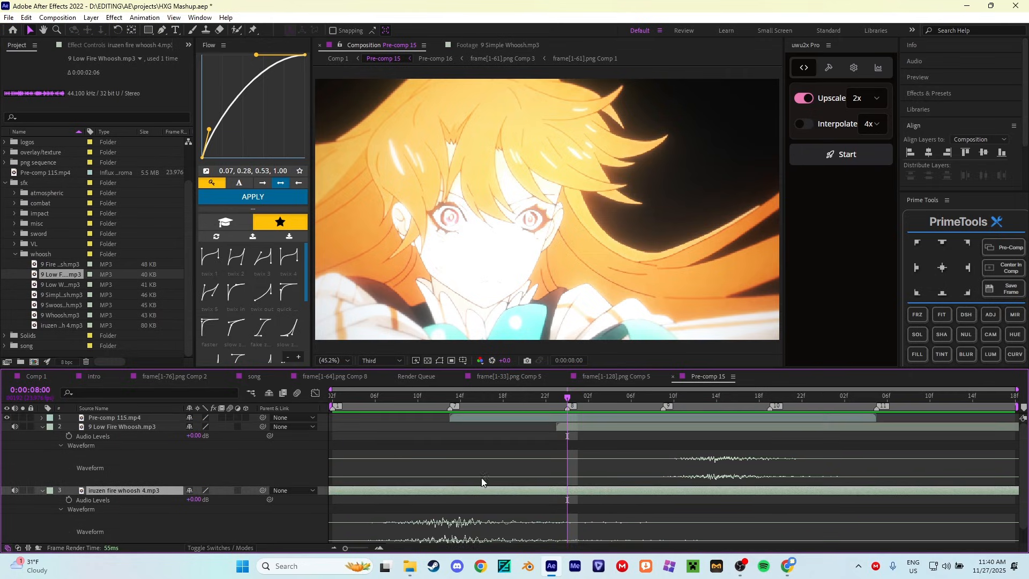
- Shift the 9 Low Fire Whoosh layer earlier to align its waveform peak with the marker at 0:00:08:00
{"action": "left_click", "coordinate": [577, 429]}
{"action": "key", "text": "l"}
{"action": "key", "text": "l"}
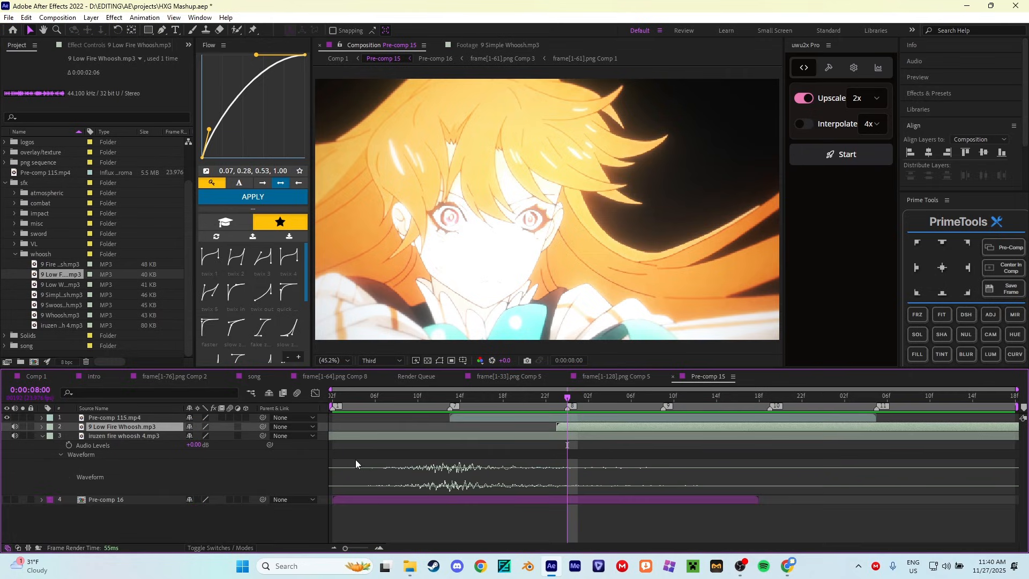
{"action": "left_click", "coordinate": [594, 528]}
{"action": "left_click", "coordinate": [585, 427]}
{"action": "key", "text": "l"}
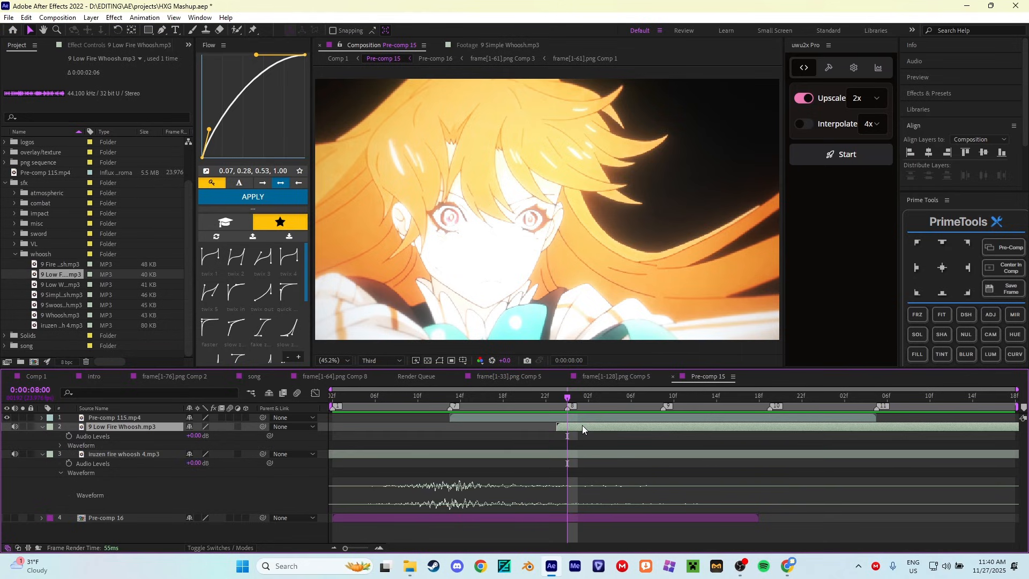
{"action": "left_click", "coordinate": [60, 446]}
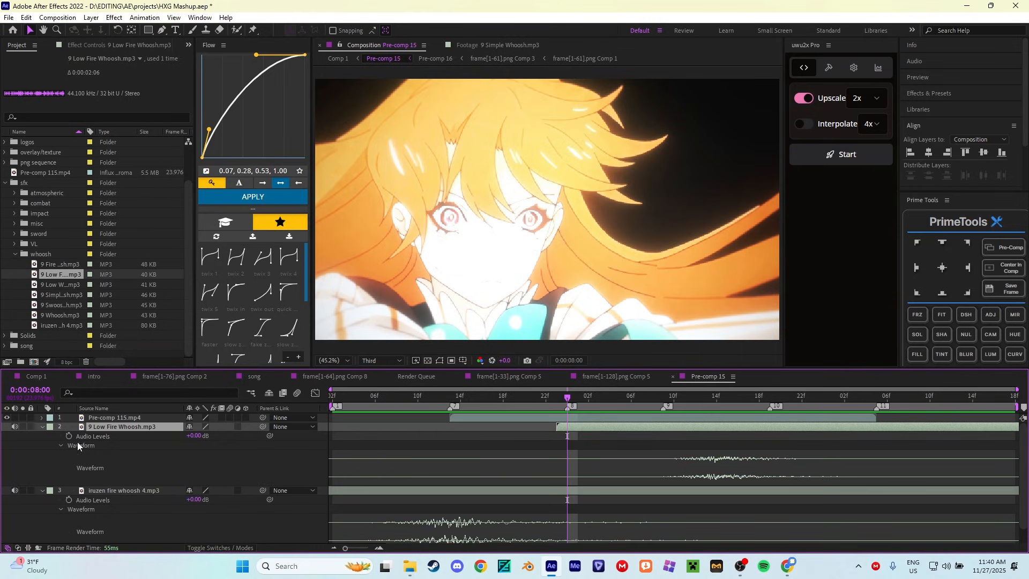
{"action": "left_click_drag", "start_coordinate": [684, 429], "coordinate": [539, 439]}
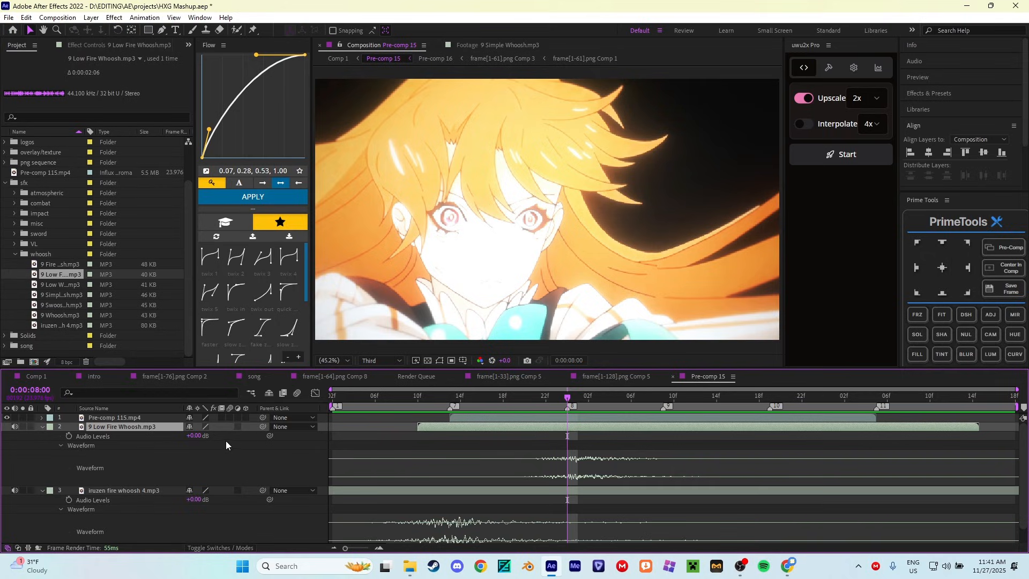
{"action": "left_click_drag", "start_coordinate": [386, 395], "coordinate": [416, 408]}
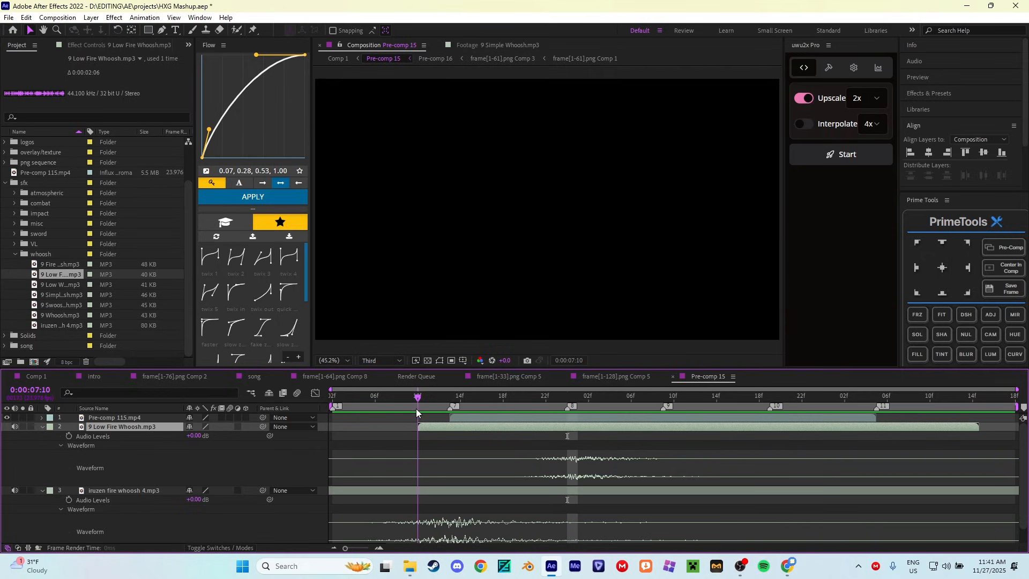
{"action": "left_click_drag", "start_coordinate": [529, 403], "coordinate": [565, 403]}
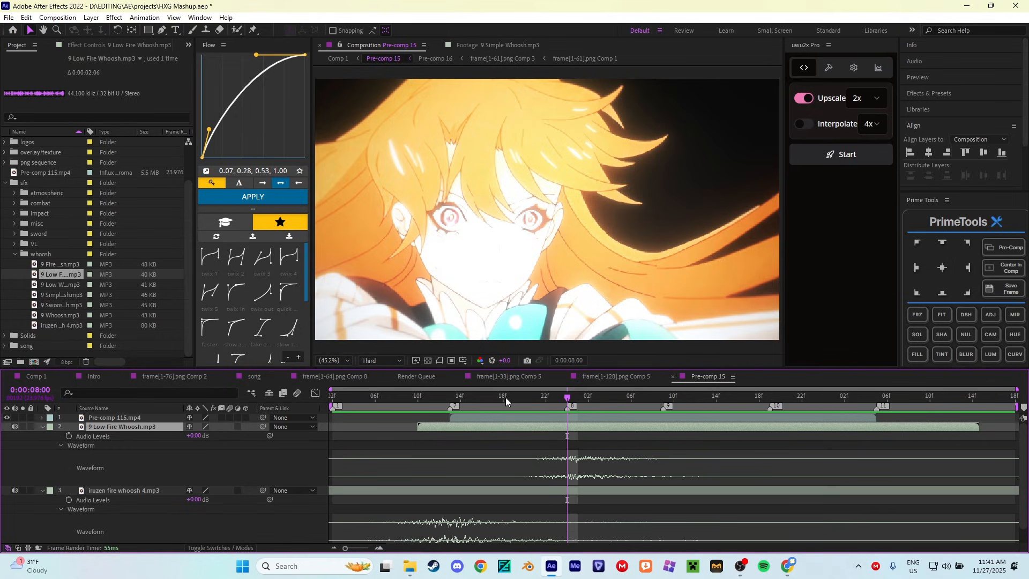
- Preview from 0:00:07:14, return to 0:00:08:00, and add a Reverb effect to 9 Low Fire Whoosh with Dry Out 70% and Wet Out 15%
{"action": "left_click", "coordinate": [460, 397]}
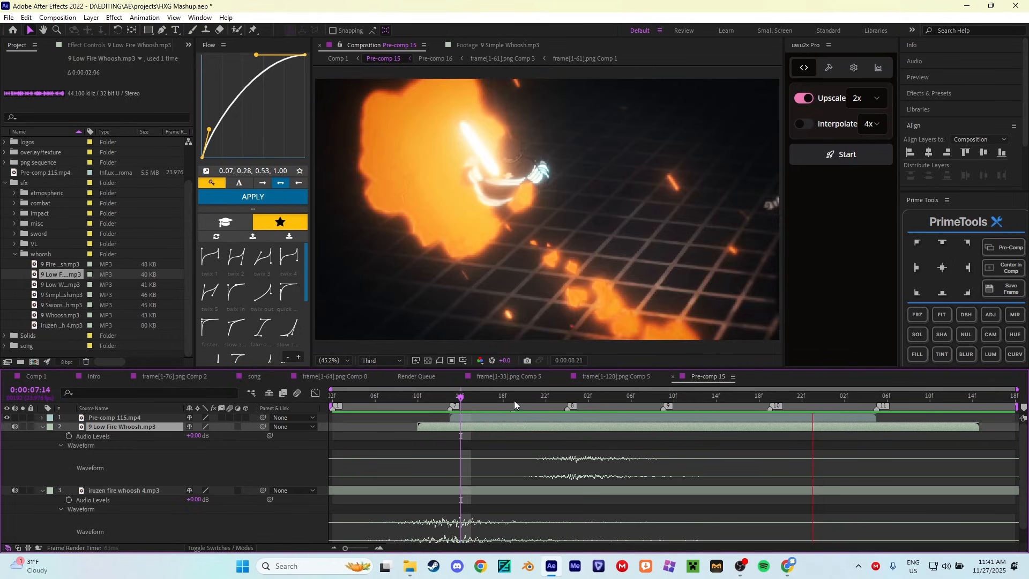
{"action": "mouse_move", "coordinate": [554, 404]}
{"action": "left_mouse_down"}
{"action": "mouse_move", "coordinate": [546, 405]}
{"action": "mouse_move", "coordinate": [619, 402]}
{"action": "mouse_move", "coordinate": [541, 415]}
{"action": "mouse_move", "coordinate": [568, 410]}
{"action": "left_mouse_up"}
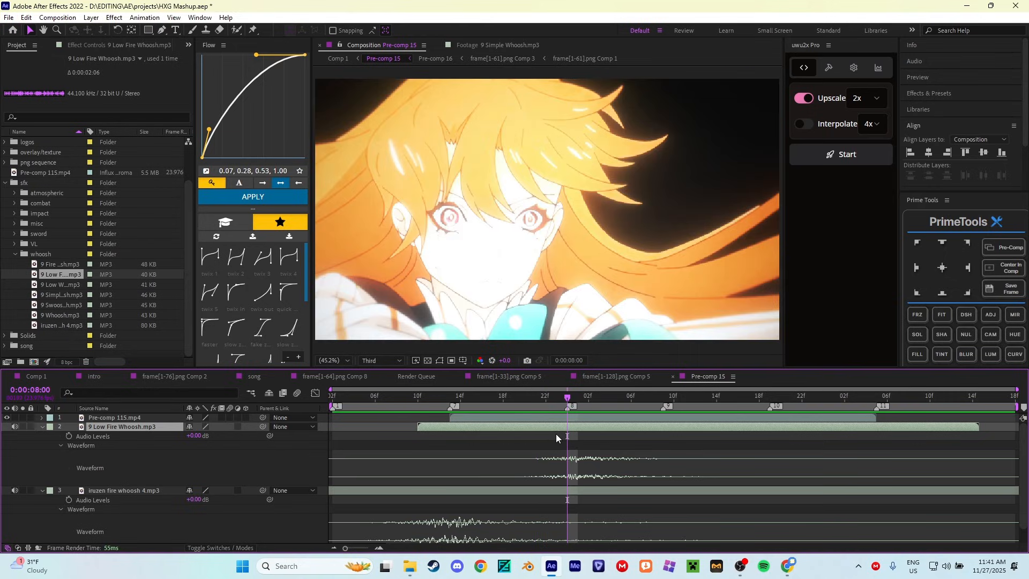
{"action": "key", "text": "ctrl+space"}
{"action": "type", "text": "reverb"}
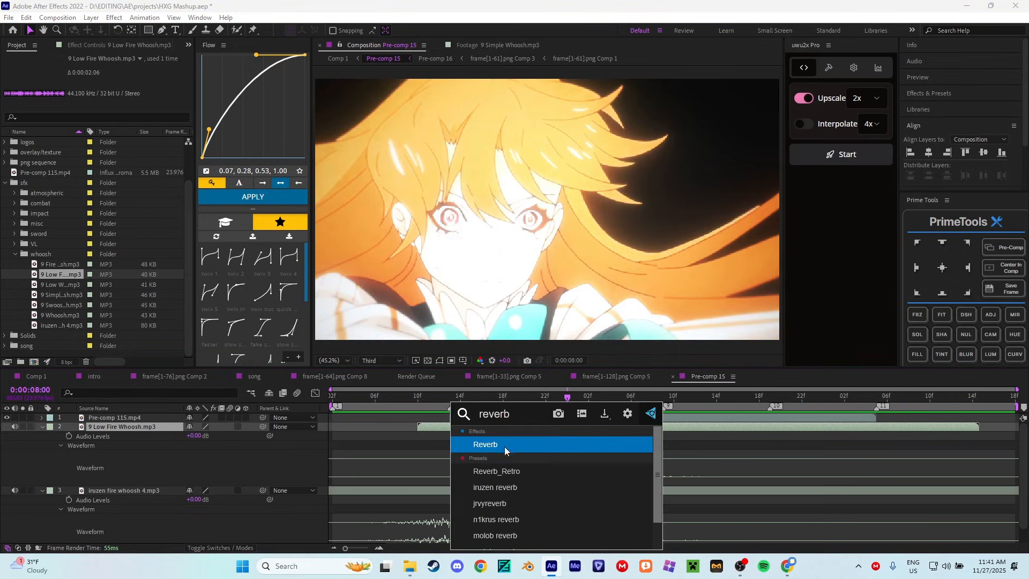
{"action": "left_click", "coordinate": [504, 445]}
{"action": "left_click", "coordinate": [115, 113]}
{"action": "type", "text": "7"}
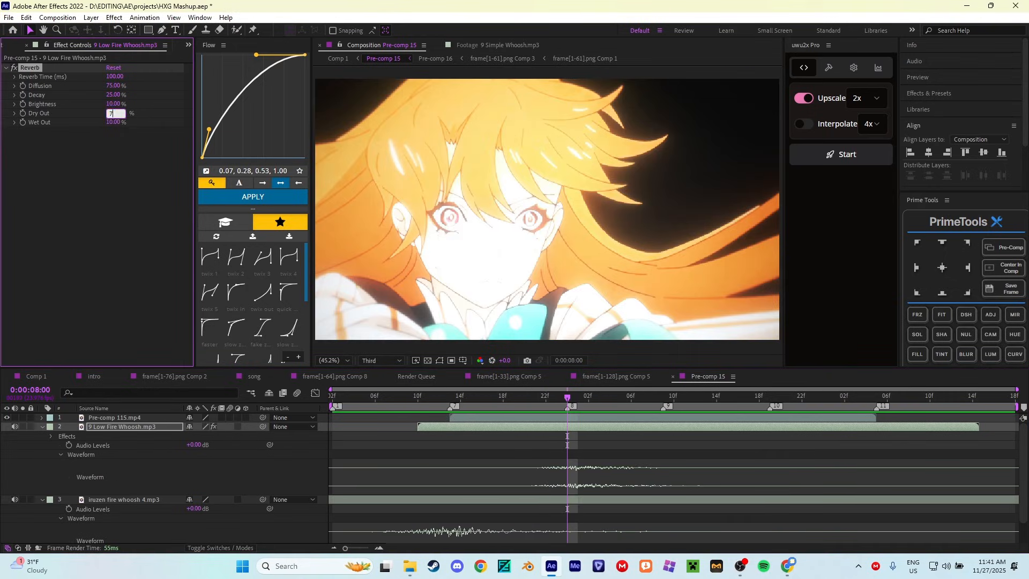
{"action": "type", "text": "0"}
{"action": "key", "text": "Return"}
{"action": "left_click", "coordinate": [114, 123]}
{"action": "type", "text": "15"}
{"action": "key", "text": "Return"}
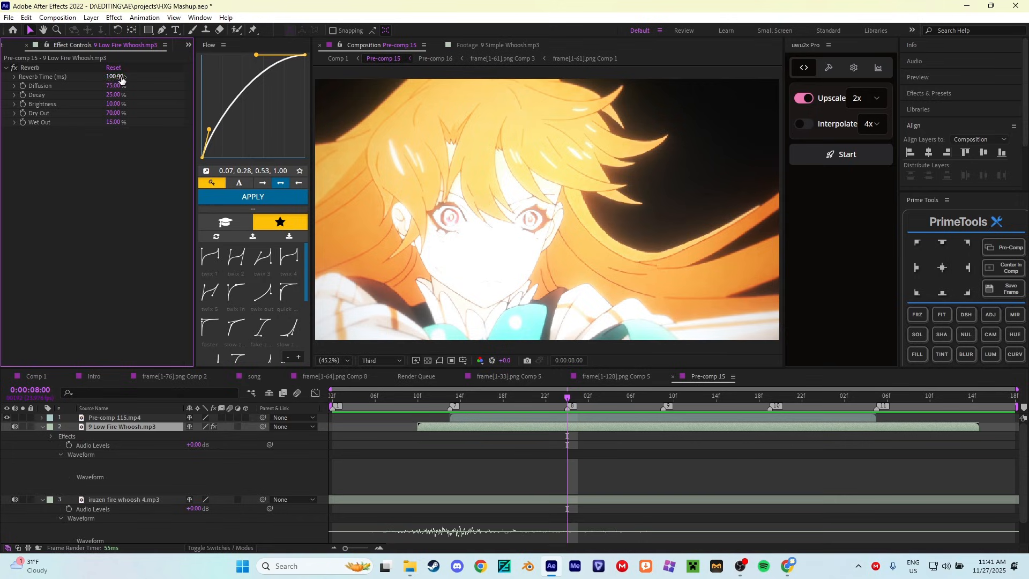
- Set the 9 Low Fire Whoosh audio level to +3 dB, preview it from 0:00:07:17, and return the playhead to 0:00:08:00
{"action": "left_click", "coordinate": [193, 445]}
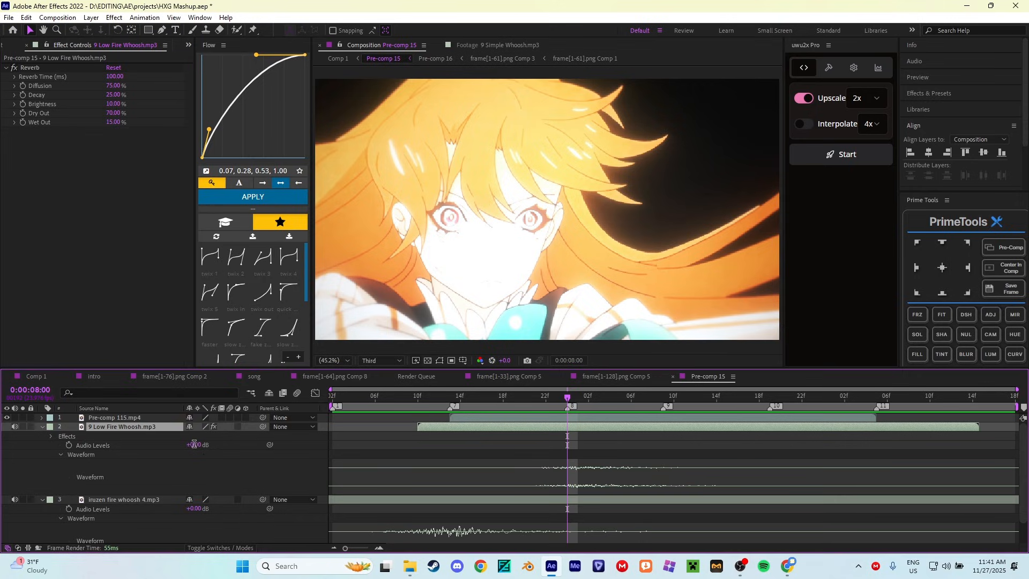
{"action": "type", "text": "3"}
{"action": "key", "text": "Return"}
{"action": "left_click", "coordinate": [516, 398]}
{"action": "key", "text": "space"}
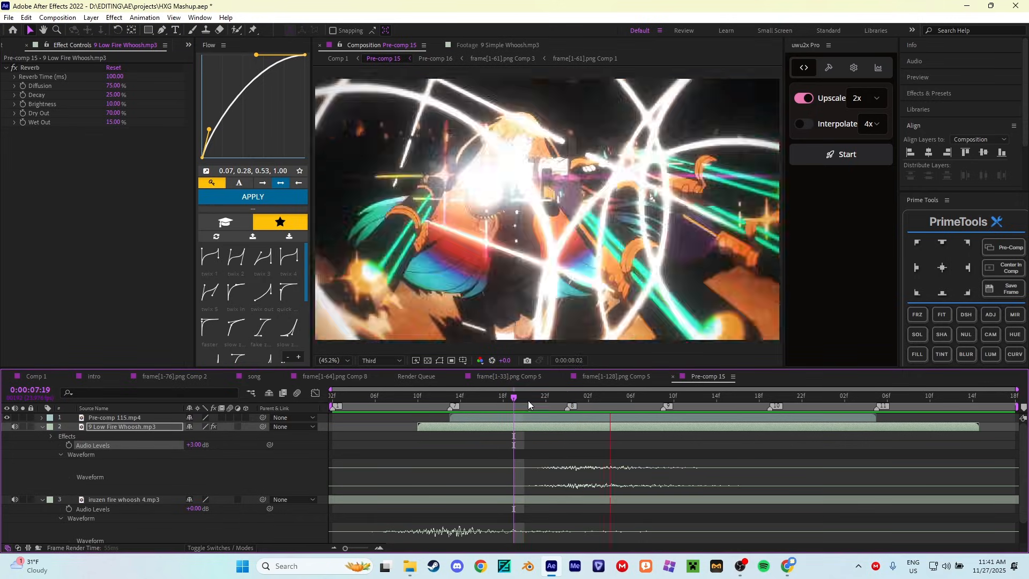
{"action": "left_click_drag", "start_coordinate": [526, 404], "coordinate": [494, 407]}
{"action": "key", "text": "space"}
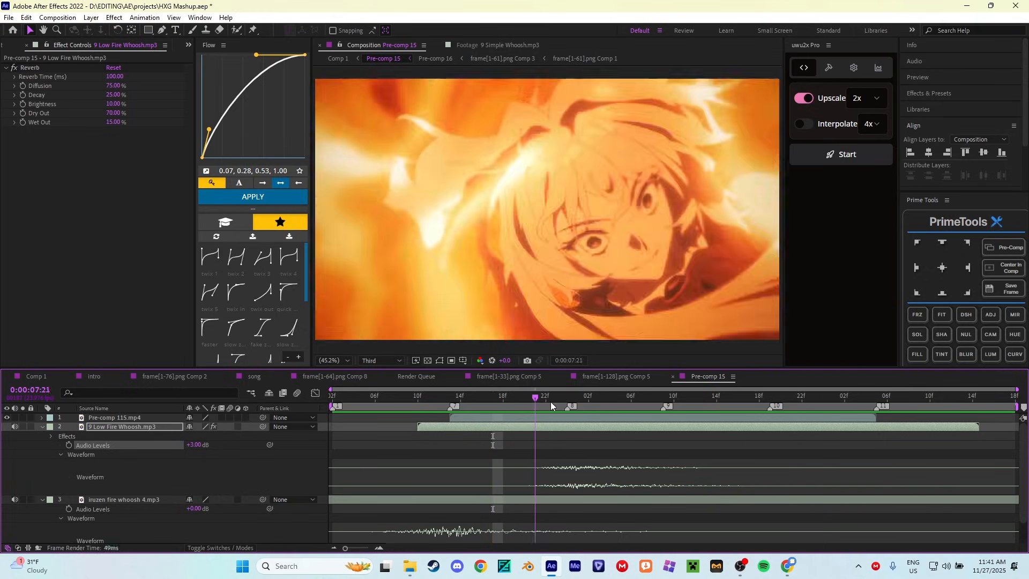
{"action": "left_click", "coordinate": [568, 402]}
- Collapse the iruzen fire whoosh 4 layer's properties, save the project, and keep the playhead at 0:00:08:00
{"action": "left_click", "coordinate": [506, 503]}
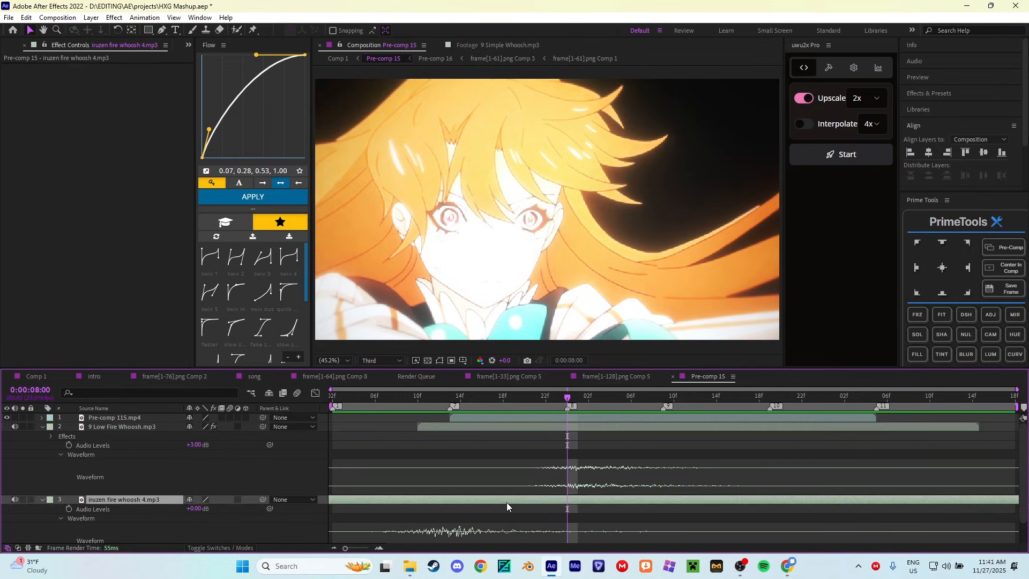
{"action": "key", "text": "u"}
{"action": "key", "text": "ctrl+s"}
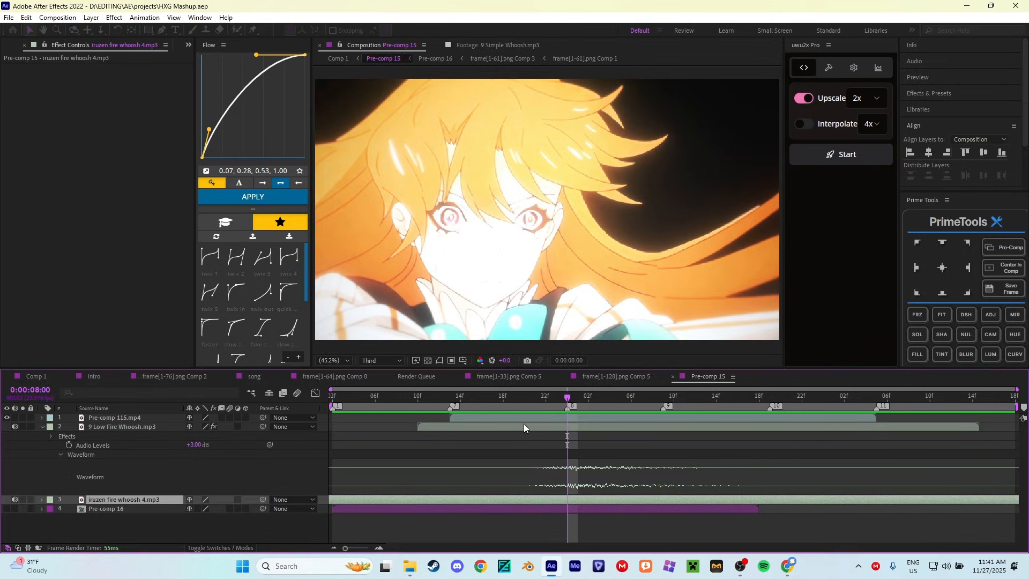
{"action": "left_click_drag", "start_coordinate": [514, 397], "coordinate": [566, 402]}
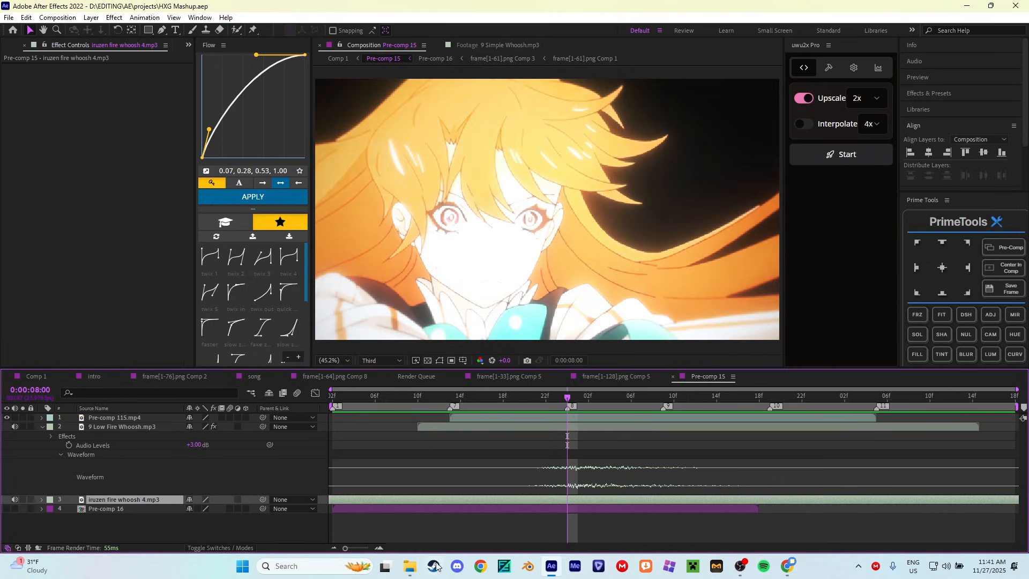
- Import 9 Magic Whoosh.mp3 from File Explorer into the whoosh folder and add it above 9 Low Fire Whoosh, starting just before 0:00:08:00
{"action": "left_click", "coordinate": [410, 566]}
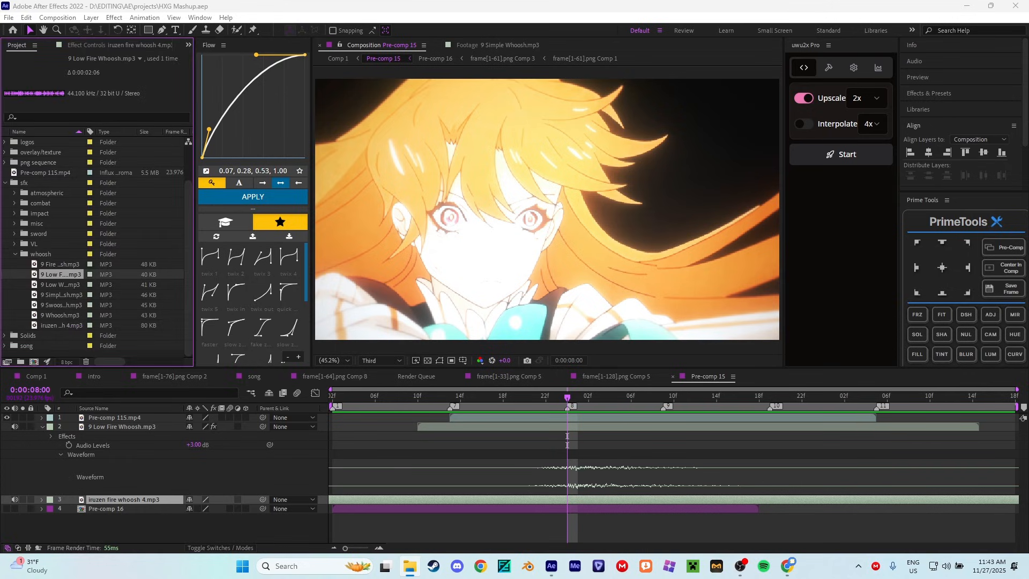
{"action": "left_click_drag", "start_coordinate": [267, 333], "coordinate": [40, 257]}
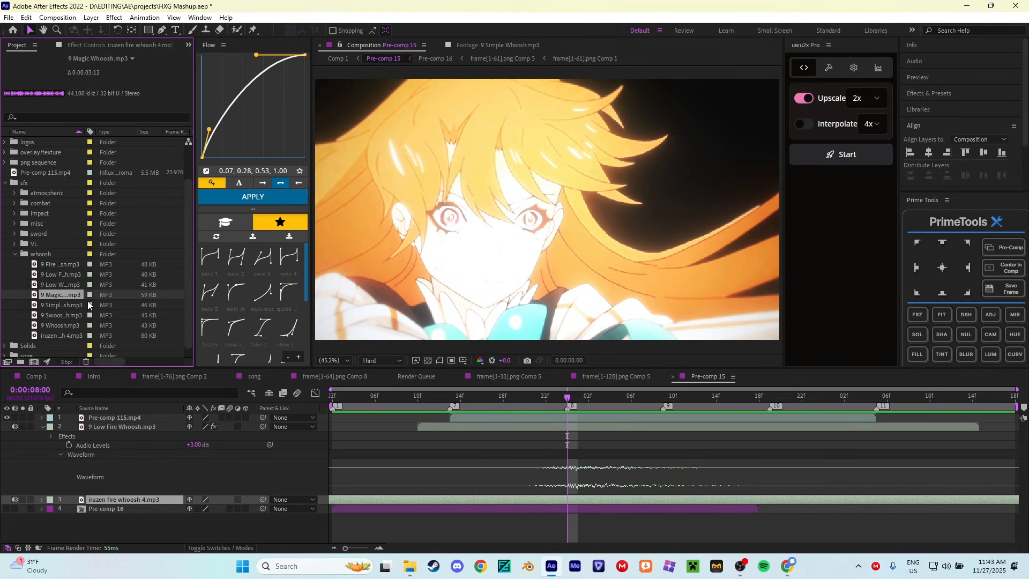
{"action": "mouse_move", "coordinate": [54, 295]}
{"action": "left_mouse_down"}
{"action": "mouse_move", "coordinate": [593, 435]}
{"action": "mouse_move", "coordinate": [557, 423]}
{"action": "left_mouse_up"}
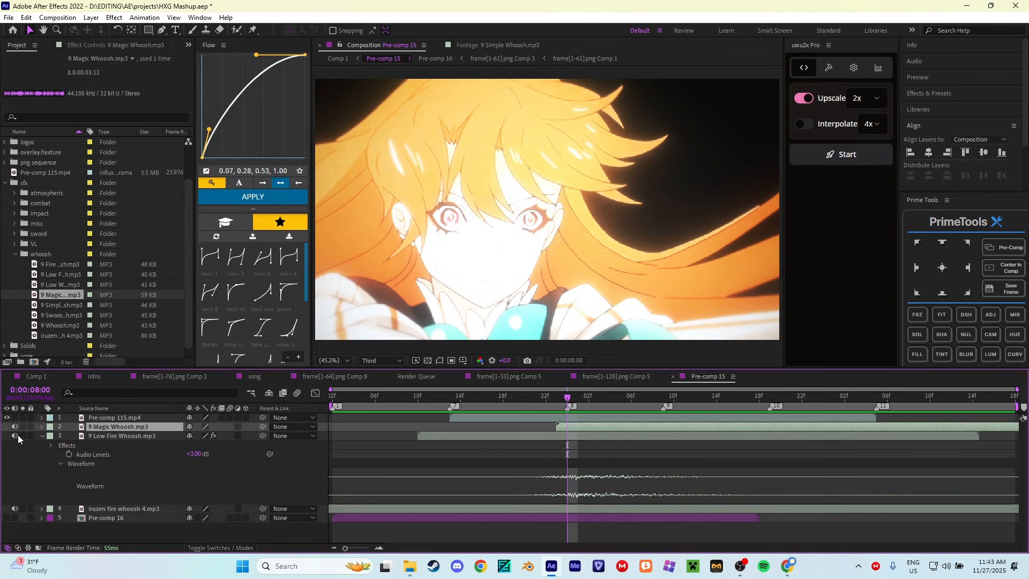
- Mute 9 Low Fire Whoosh, then show the 9 Magic Whoosh waveform and shift that layer earlier so its peak meets the marker at 0:00:08:00
{"action": "key", "text": "l"}
{"action": "key", "text": "l"}
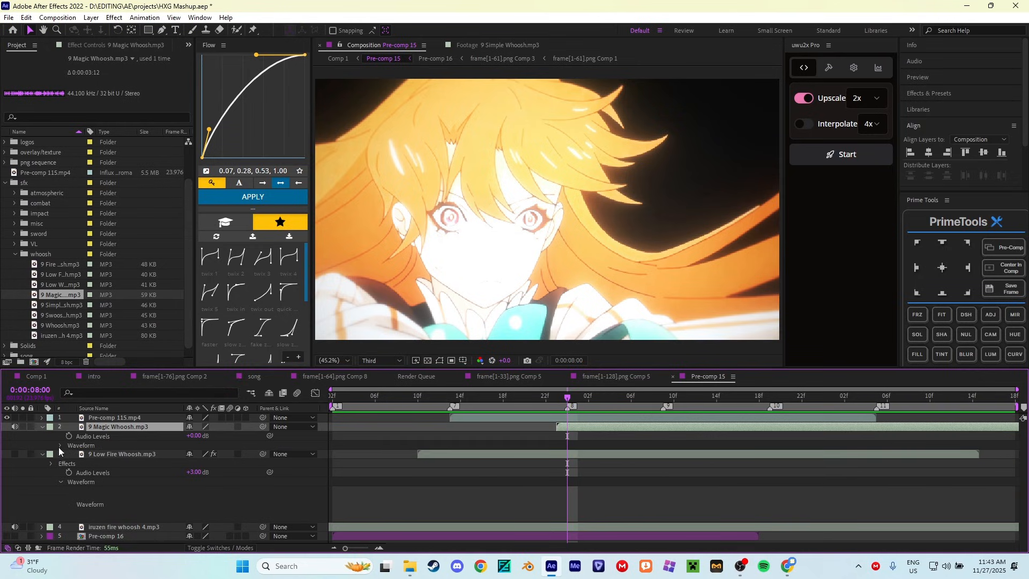
{"action": "left_click_drag", "start_coordinate": [735, 428], "coordinate": [523, 426]}
{"action": "left_click", "coordinate": [496, 400]}
{"action": "key", "text": "space"}
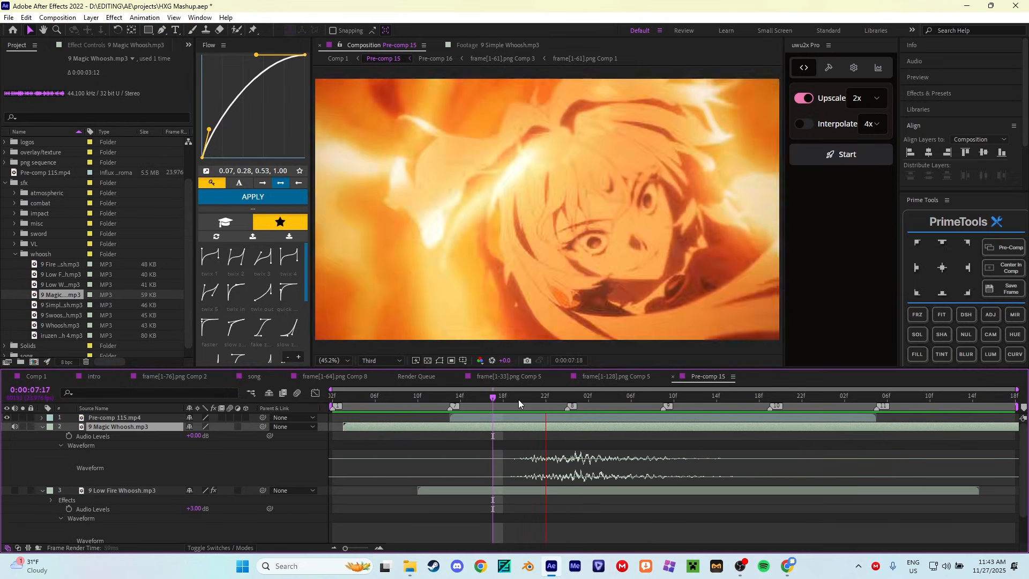
- Try the 9 Magic Whoosh layer one frame earlier, preview it from 0:00:07:18, and move it back
{"action": "left_click", "coordinate": [558, 401]}
{"action": "left_click", "coordinate": [504, 402]}
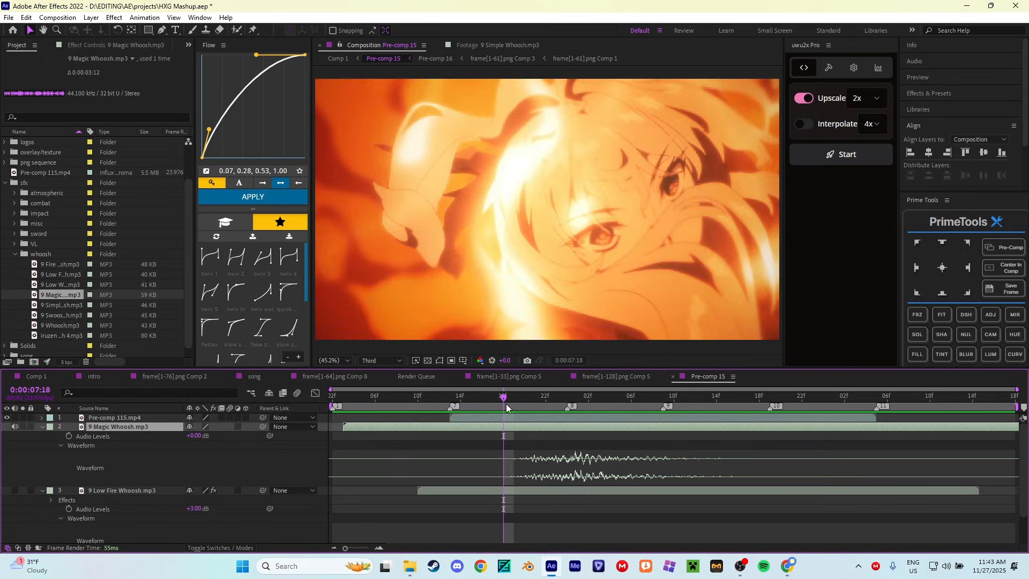
{"action": "left_click", "coordinate": [545, 402]}
{"action": "left_click_drag", "start_coordinate": [561, 426], "coordinate": [551, 423]}
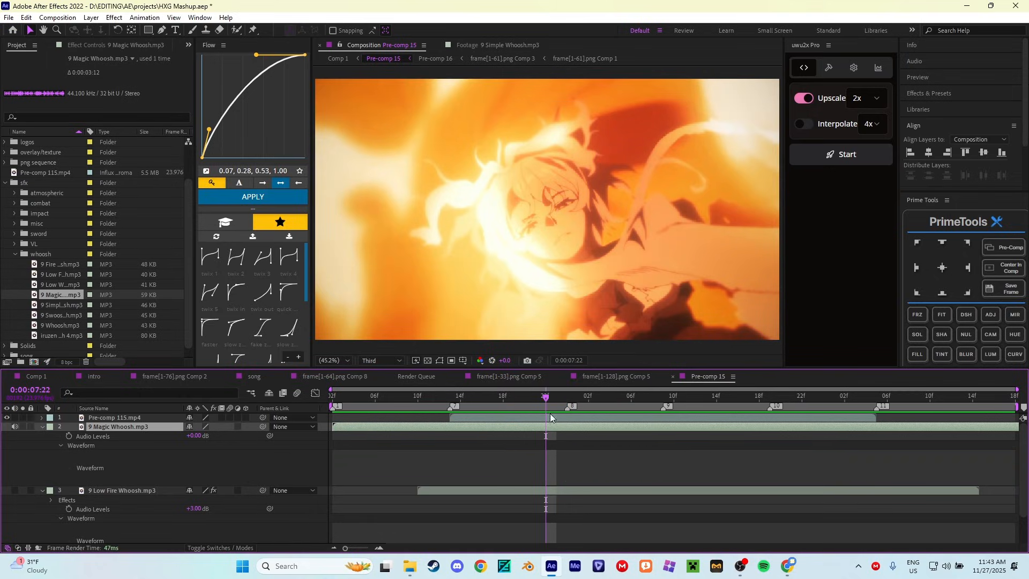
{"action": "left_click", "coordinate": [505, 405]}
{"action": "key", "text": "space"}
{"action": "left_click", "coordinate": [547, 403]}
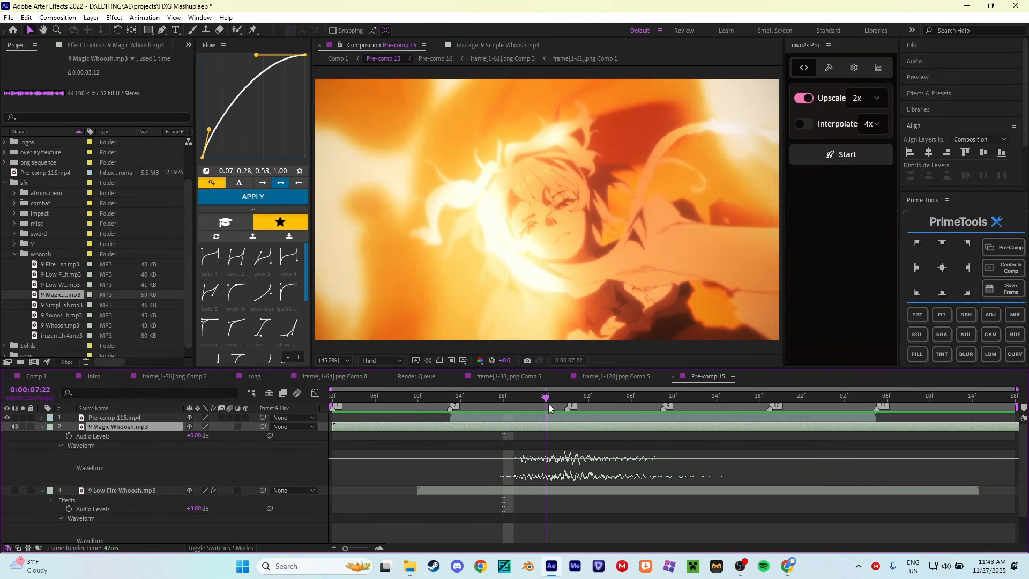
{"action": "left_click_drag", "start_coordinate": [542, 428], "coordinate": [547, 427]}
- Apply a Reverb effect to 9 Magic Whoosh with Dry Out 70% and Wet Out 15%
{"action": "key", "text": "ctrl+space"}
{"action": "type", "text": "reverb"}
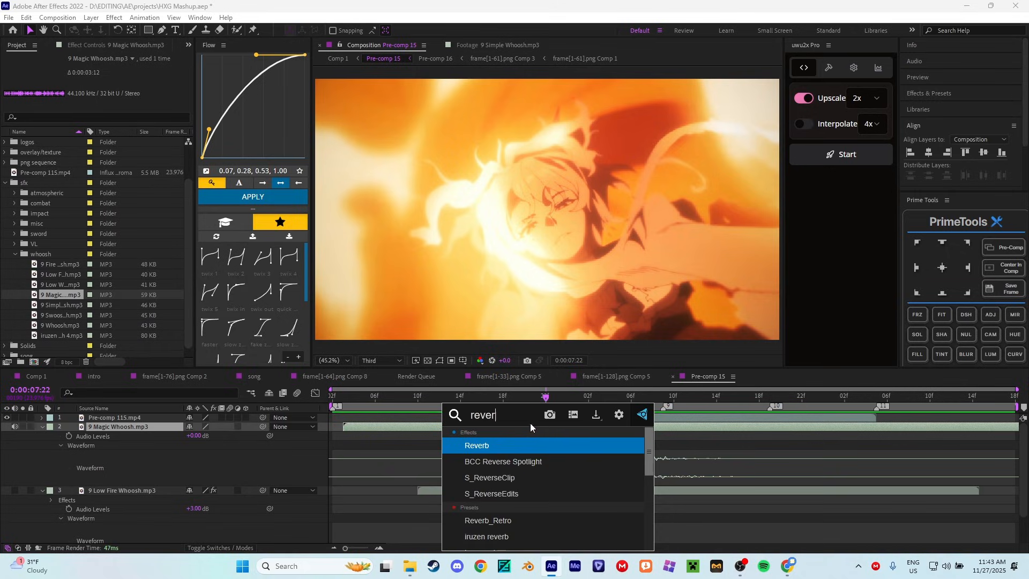
{"action": "left_click", "coordinate": [498, 442]}
{"action": "left_click", "coordinate": [113, 113]}
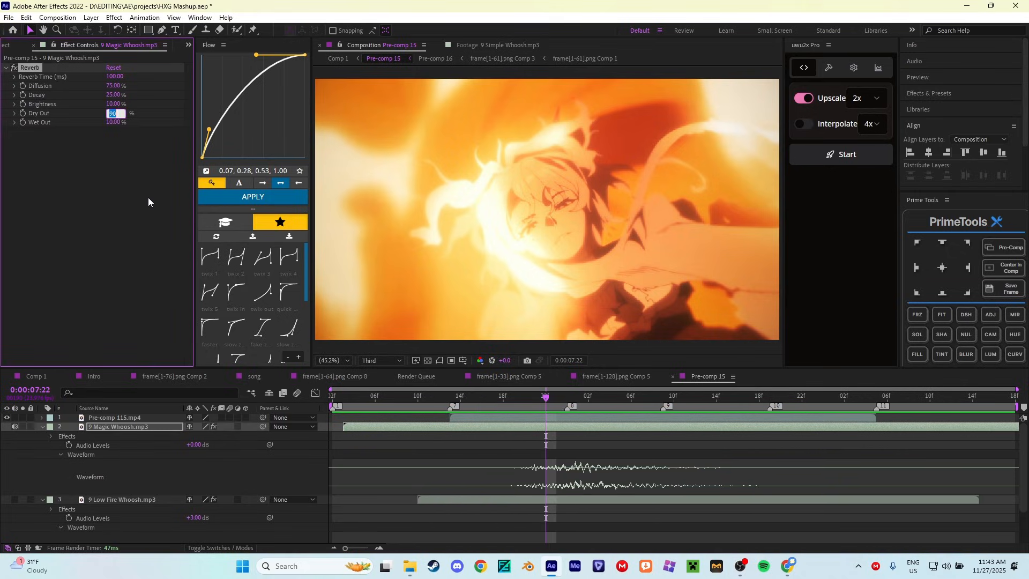
{"action": "type", "text": "70"}
{"action": "left_click", "coordinate": [122, 217]}
{"action": "left_click", "coordinate": [107, 122]}
{"action": "type", "text": "15"}
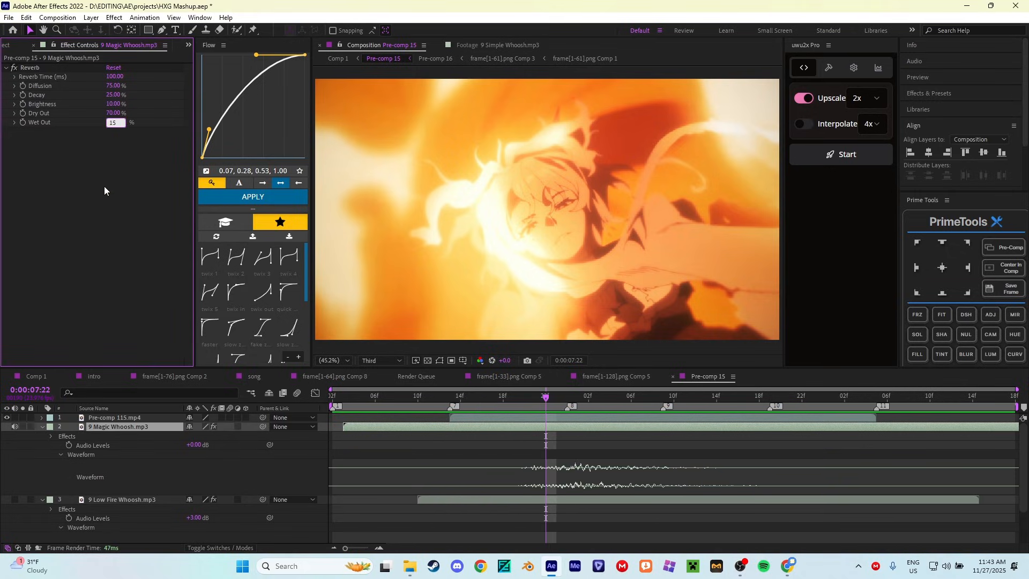
{"action": "left_click", "coordinate": [104, 185]}
- Preview 9 Magic Whoosh from 0:00:07:16, raise its audio level to +2 dB, and play it again
{"action": "left_click_drag", "start_coordinate": [504, 399], "coordinate": [483, 401]}
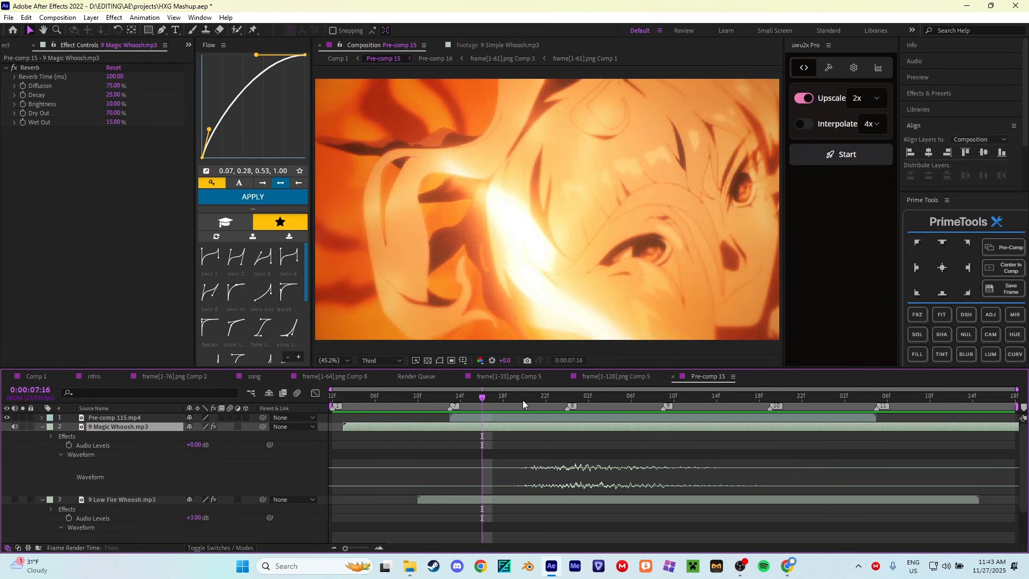
{"action": "key", "text": "space"}
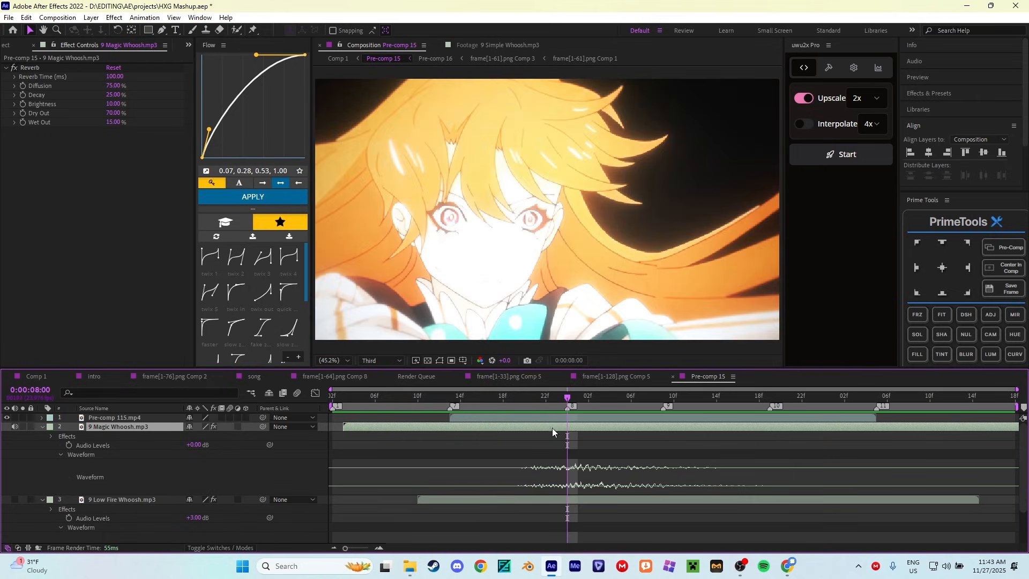
{"action": "left_click_drag", "start_coordinate": [188, 447], "coordinate": [200, 446]}
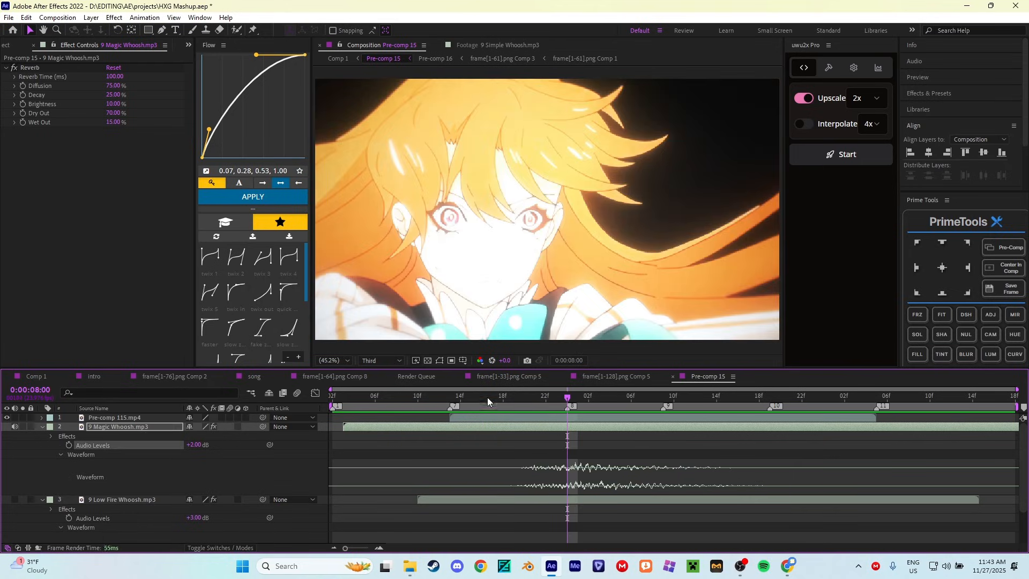
{"action": "key", "text": "space"}
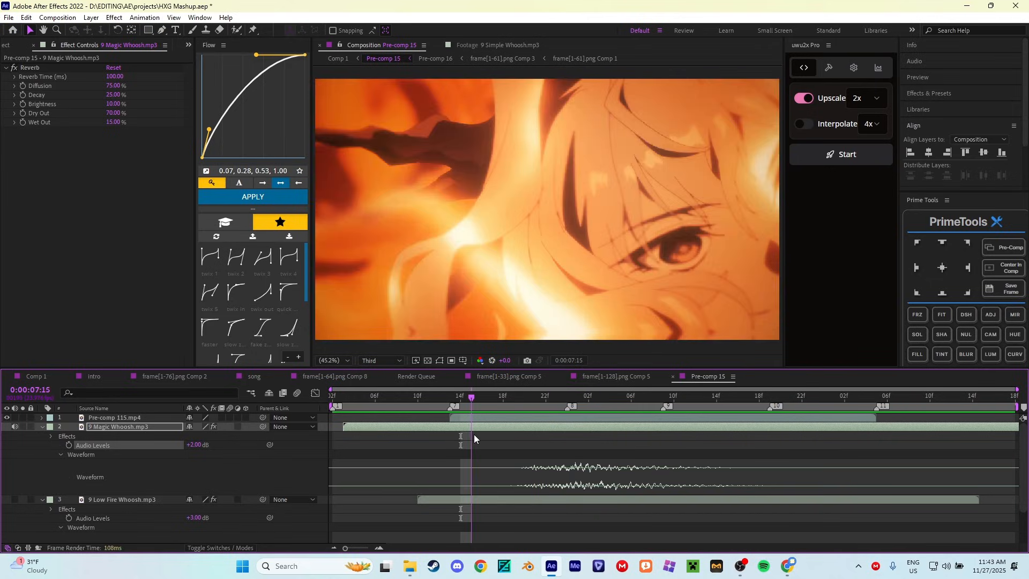
{"action": "key", "text": "space"}
- Collapse the 9 Low Fire Whoosh layer's properties and preview the whoosh sounds from 0:00:07:02
{"action": "left_click", "coordinate": [124, 499]}
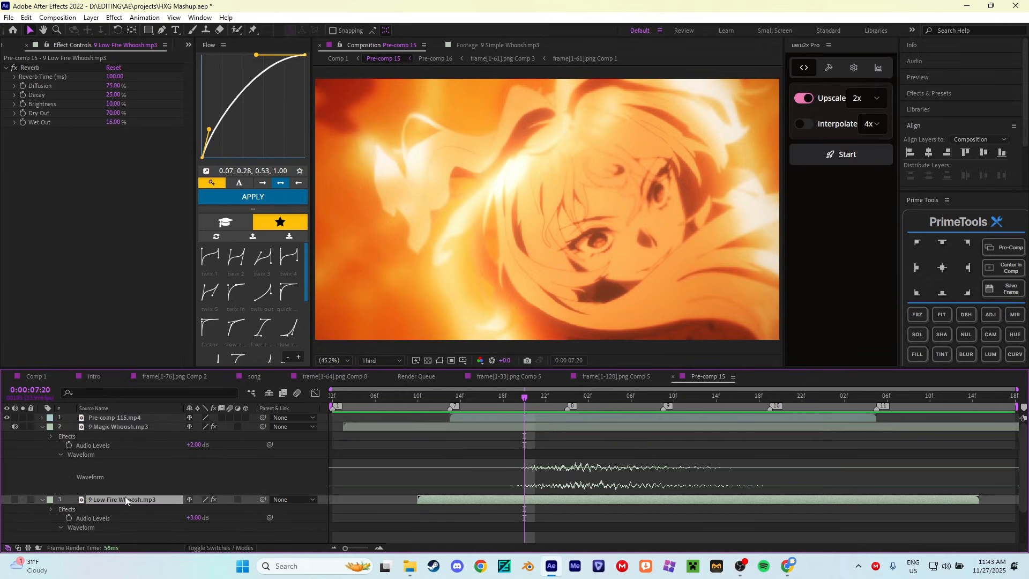
{"action": "key", "text": "u"}
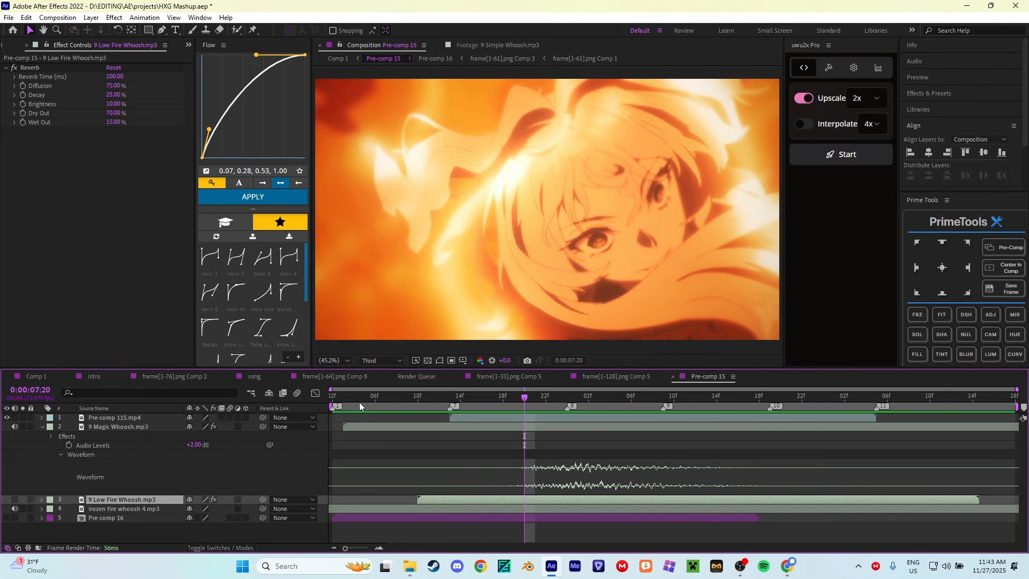
{"action": "left_click_drag", "start_coordinate": [358, 397], "coordinate": [292, 400]}
{"action": "key", "text": "space"}
{"action": "left_click_drag", "start_coordinate": [355, 399], "coordinate": [328, 402]}
{"action": "key", "text": "space"}
{"action": "left_click_drag", "start_coordinate": [427, 399], "coordinate": [320, 429]}
{"action": "key", "text": "space"}
{"action": "key", "text": "space"}
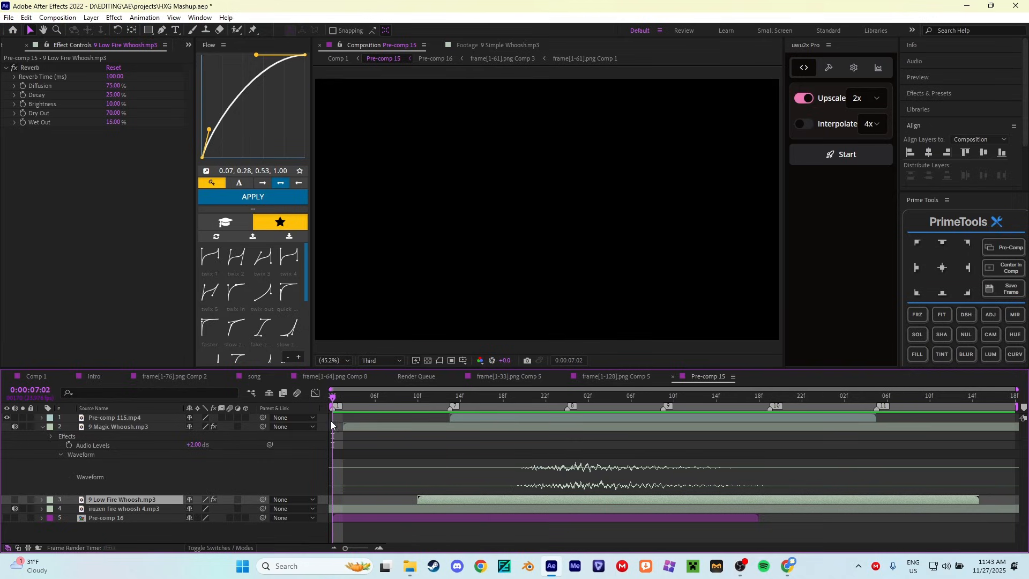
- Check the whoosh timing against the footage, place the playhead on the marker at 0:00:08:09, and save the project
{"action": "left_click", "coordinate": [551, 394]}
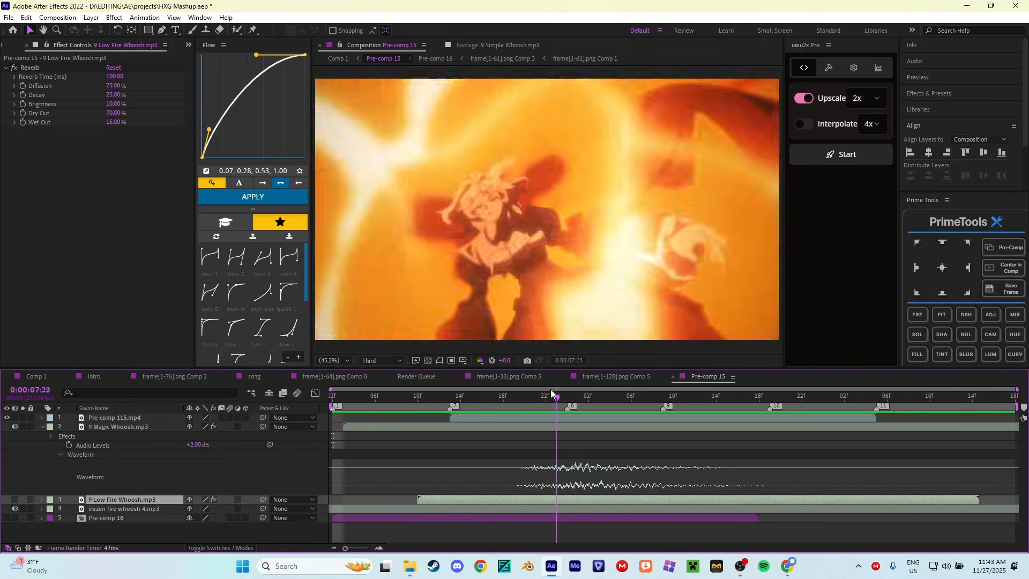
{"action": "left_click_drag", "start_coordinate": [551, 395], "coordinate": [450, 423]}
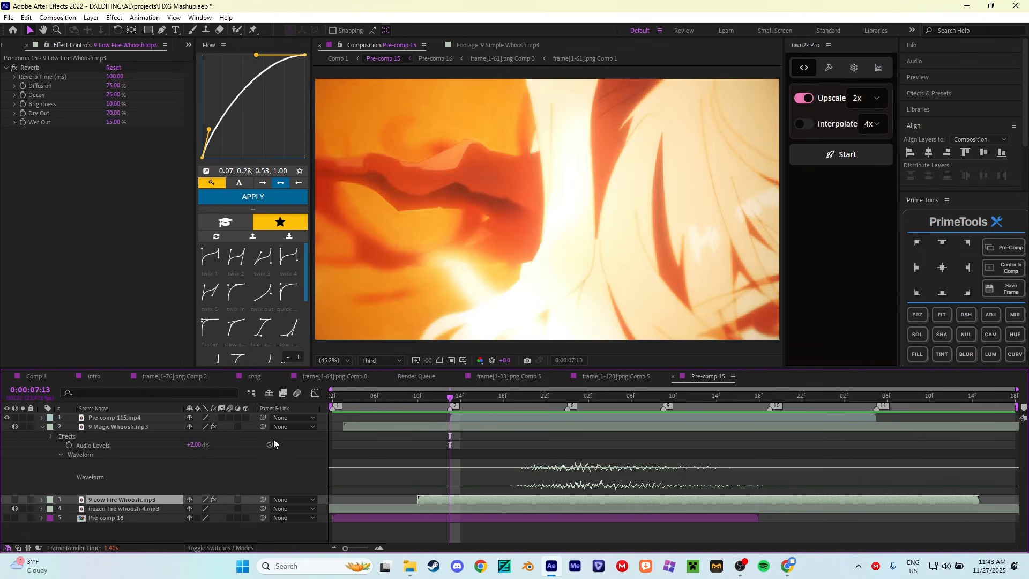
{"action": "left_click_drag", "start_coordinate": [403, 400], "coordinate": [492, 401]}
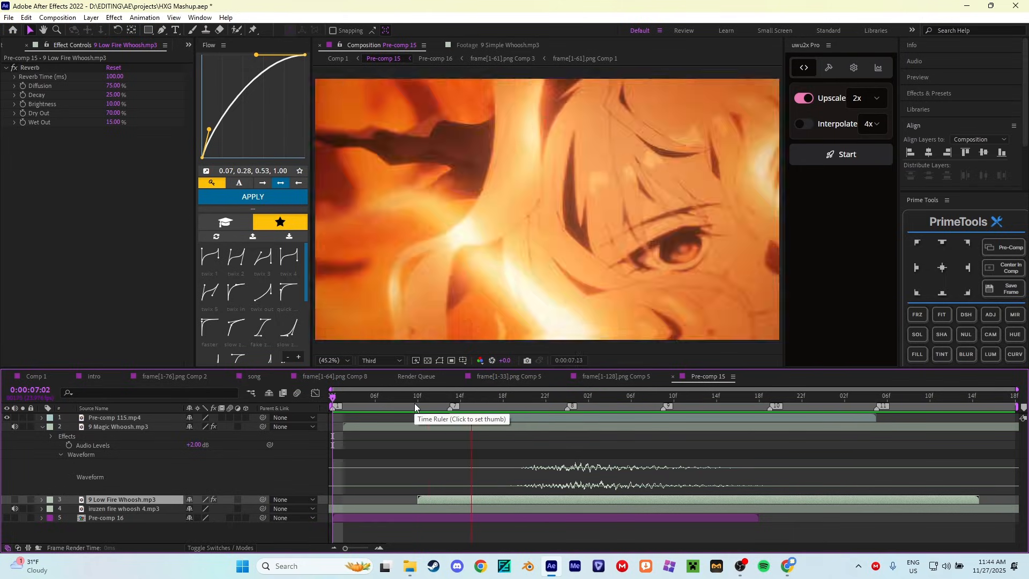
{"action": "left_click_drag", "start_coordinate": [414, 403], "coordinate": [658, 416]}
{"action": "key", "text": "ctrl+s"}
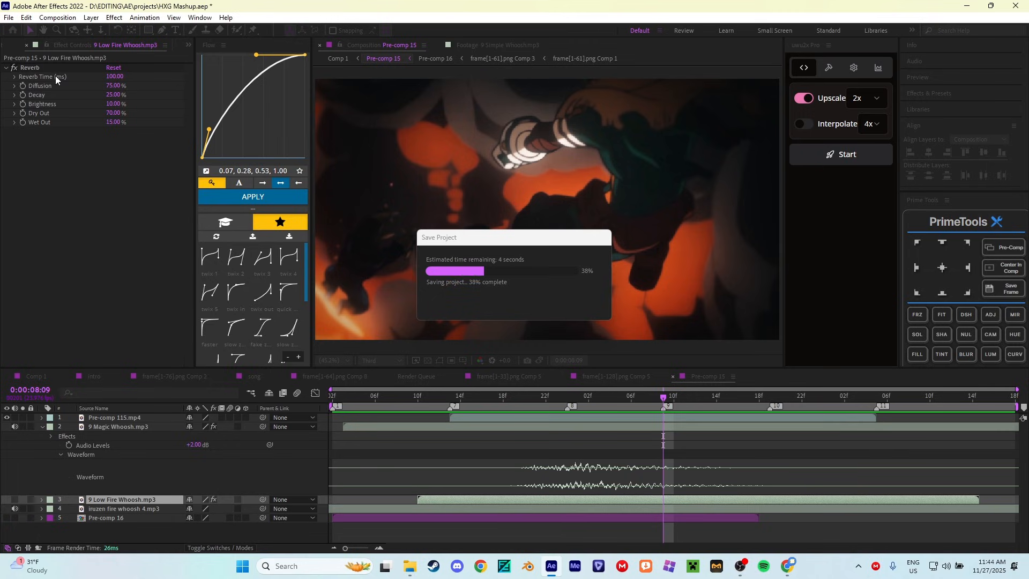
- Add the sci-fi large tight impact MP3 from the impact folder above 9 Magic Whoosh, starting at 0:00:08:09
{"action": "scroll", "coordinate": [63, 48], "scroll_direction": "up", "scroll_amount": 1}
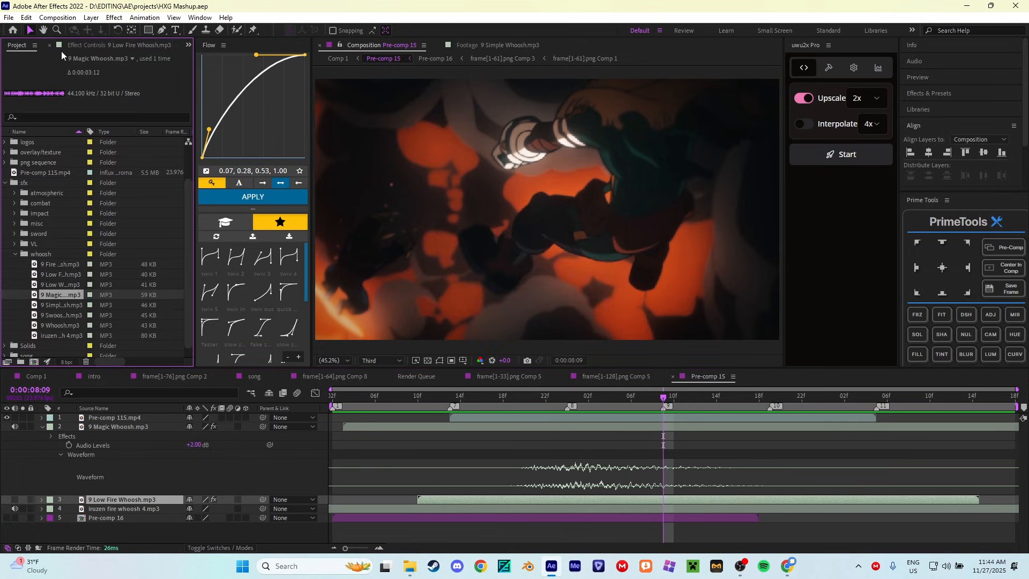
{"action": "left_click", "coordinate": [15, 213]}
{"action": "left_click_drag", "start_coordinate": [59, 223], "coordinate": [679, 419]}
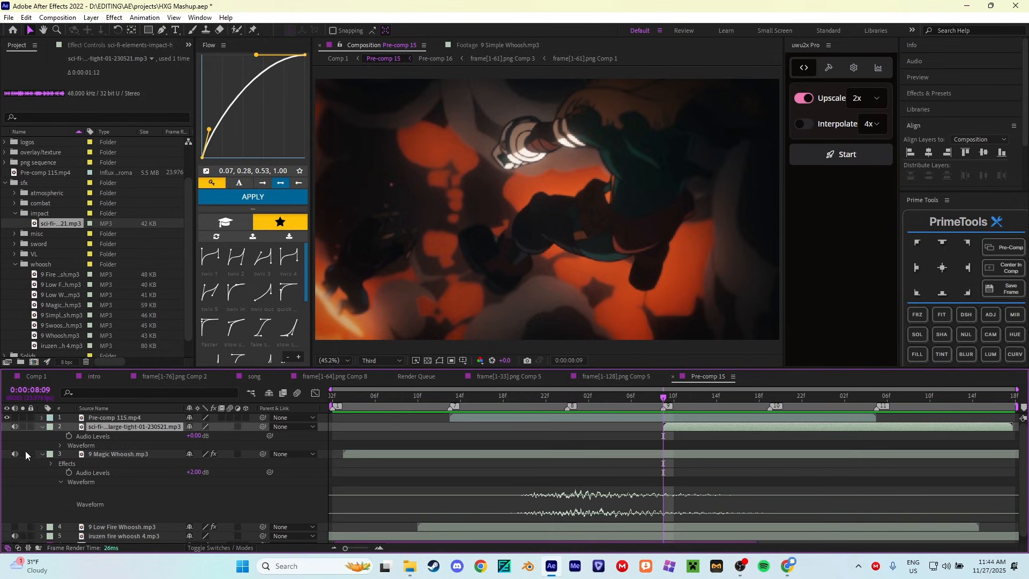
- Reveal the sci-fi impact layer's waveform and shift the layer one frame earlier so the hit starts on the 0:00:08:09 marker
{"action": "left_click", "coordinate": [61, 444]}
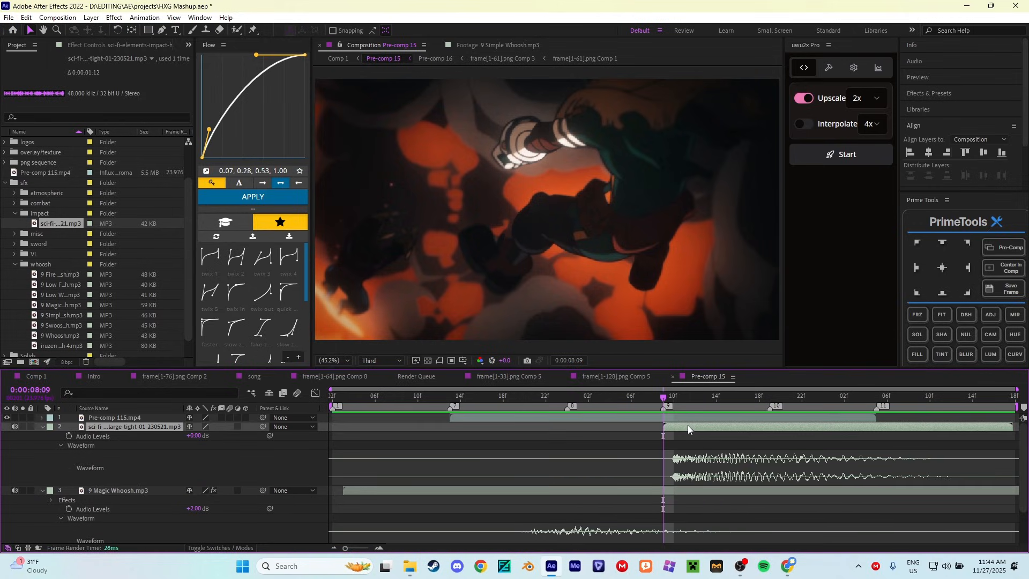
{"action": "key", "text": "ctrl+space"}
{"action": "type", "text": "rever"}
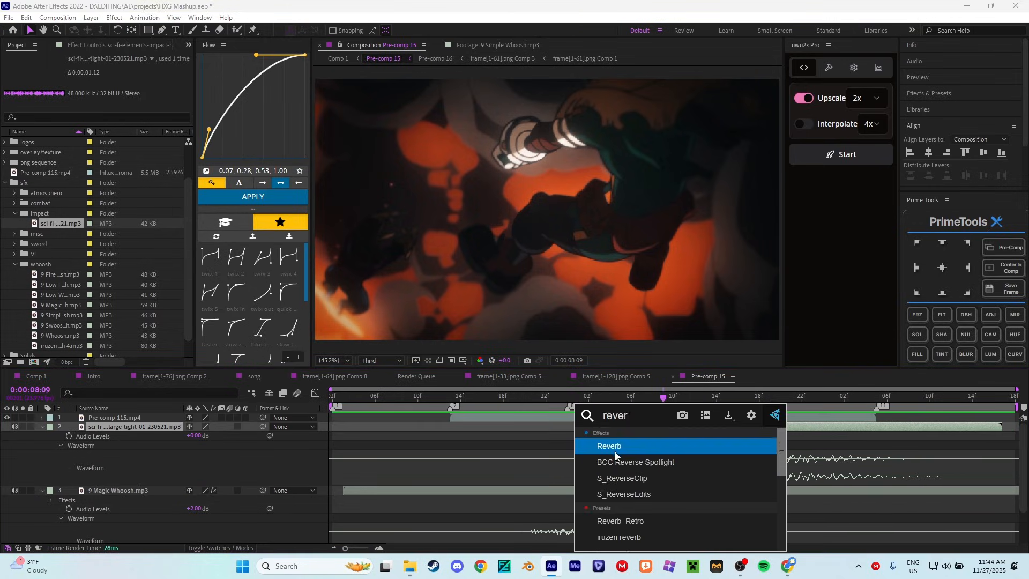
{"action": "left_click", "coordinate": [615, 446]}
- Copy the Reverb effect from 9 Magic Whoosh onto the sci-fi impact layer and set the impact's audio level to +2 dB
{"action": "left_click", "coordinate": [612, 491]}
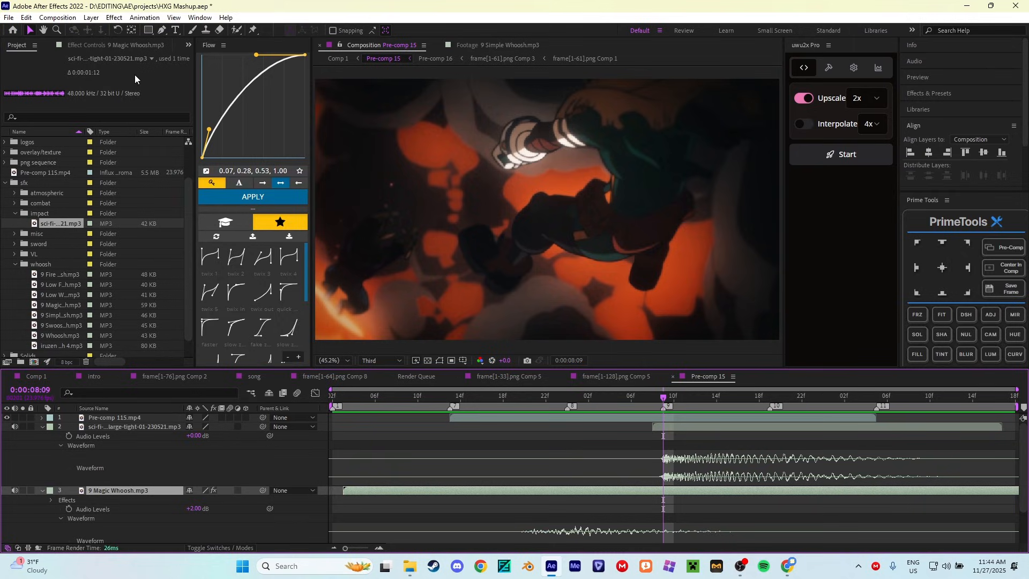
{"action": "left_click", "coordinate": [120, 48]}
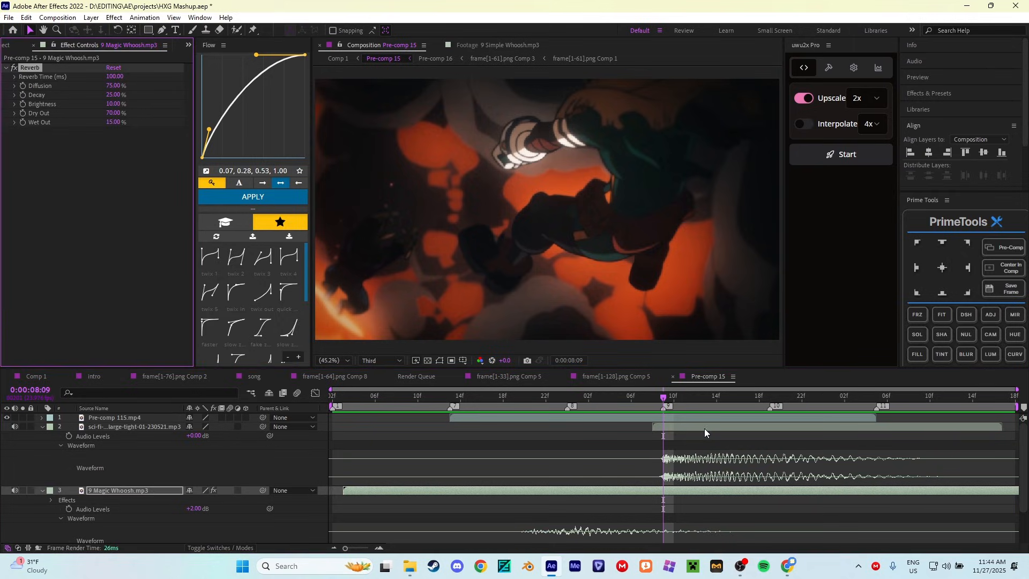
{"action": "left_click", "coordinate": [700, 426]}
{"action": "key", "text": "ctrl+v"}
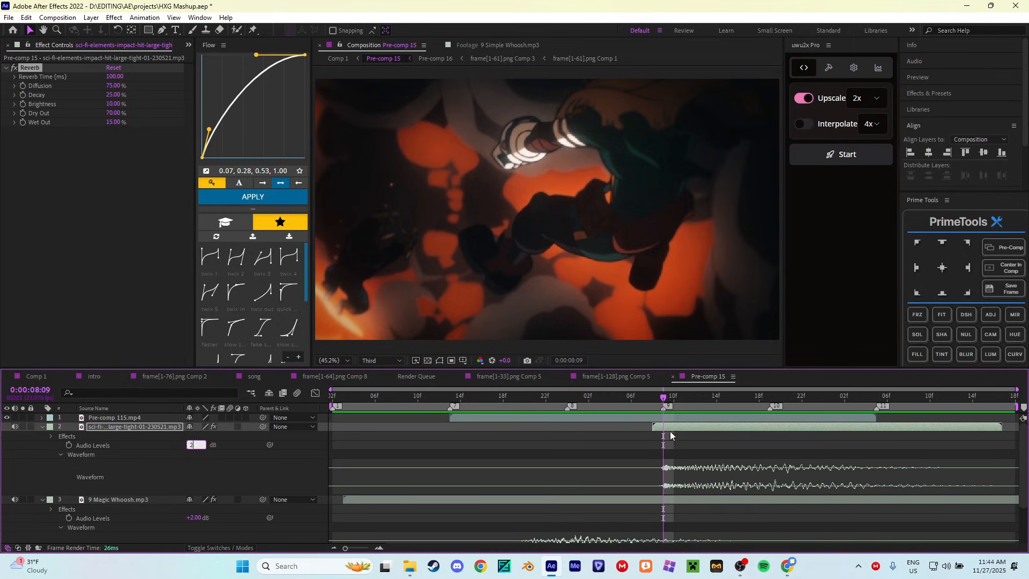
- Preview the impact from 0:00:08:04, return to the 0:00:08:09 marker, and set the impact's audio level to -3 dB
{"action": "left_click", "coordinate": [605, 400]}
{"action": "key", "text": "space"}
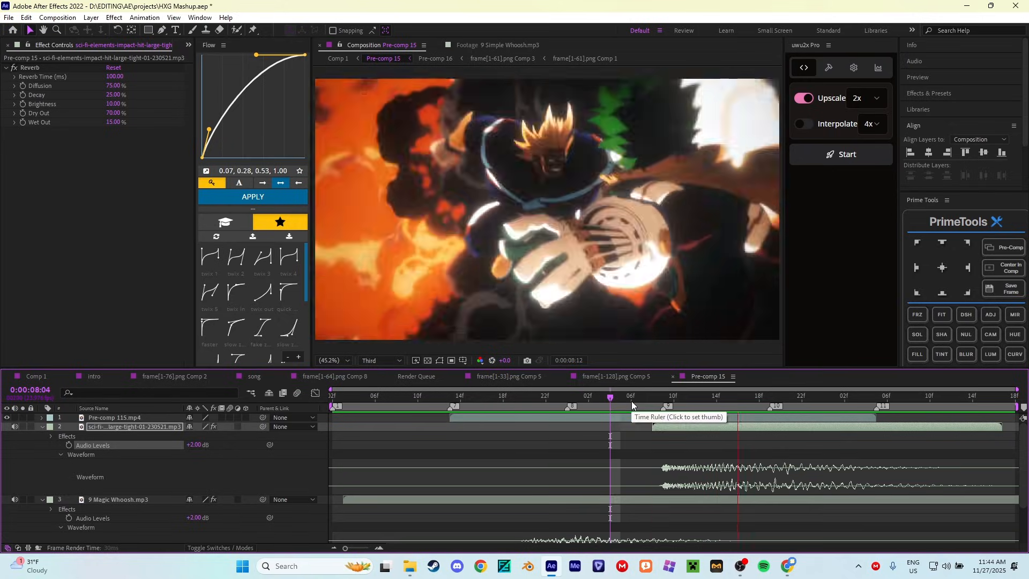
{"action": "left_click", "coordinate": [657, 405]}
{"action": "left_click_drag", "start_coordinate": [657, 407], "coordinate": [663, 406]}
{"action": "left_click", "coordinate": [199, 445]}
{"action": "type", "text": "-"}
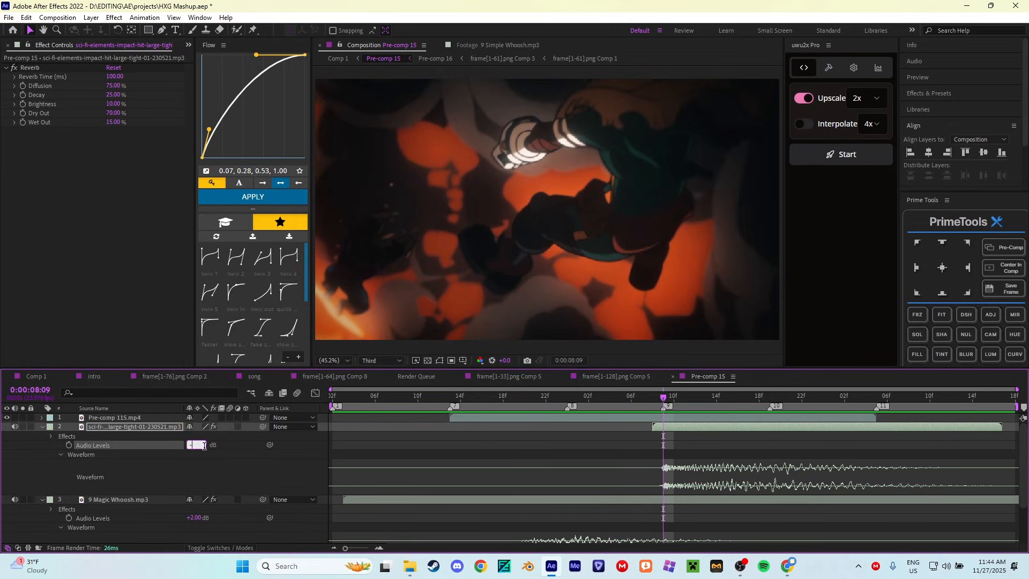
{"action": "type", "text": "3"}
{"action": "key", "text": "Return"}
- Preview the whoosh and impact together from several points leading up to the 0:00:08:09 marker
{"action": "left_click", "coordinate": [525, 401]}
{"action": "key", "text": "space"}
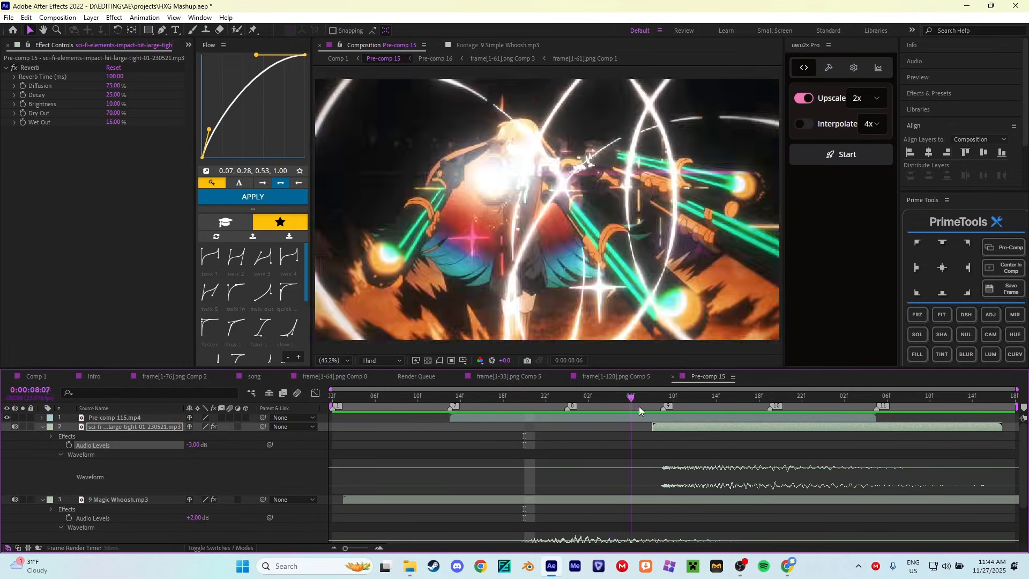
{"action": "left_click", "coordinate": [662, 406]}
{"action": "left_click_drag", "start_coordinate": [661, 406], "coordinate": [578, 403]}
{"action": "key", "text": "space"}
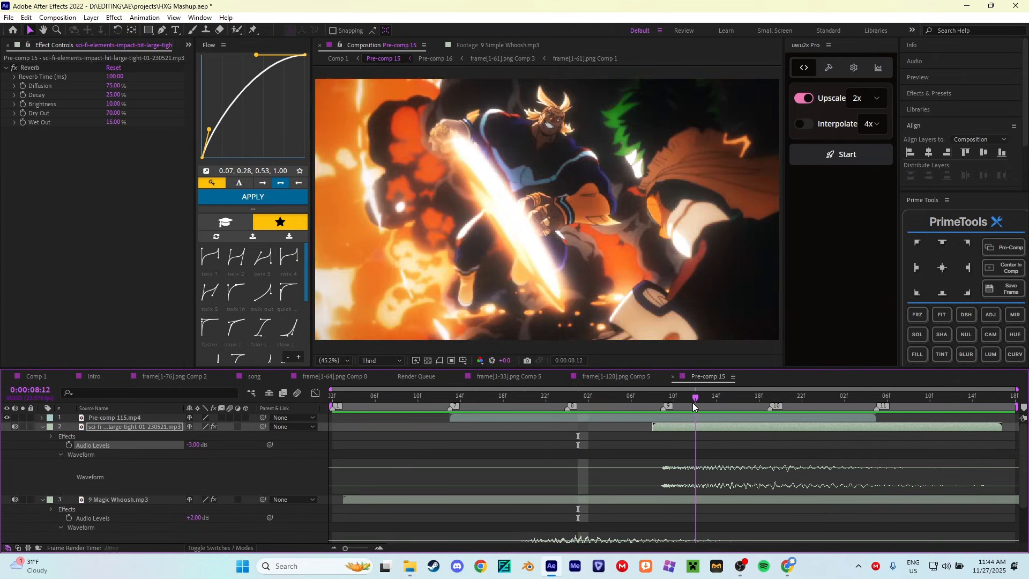
{"action": "left_click", "coordinate": [641, 401]}
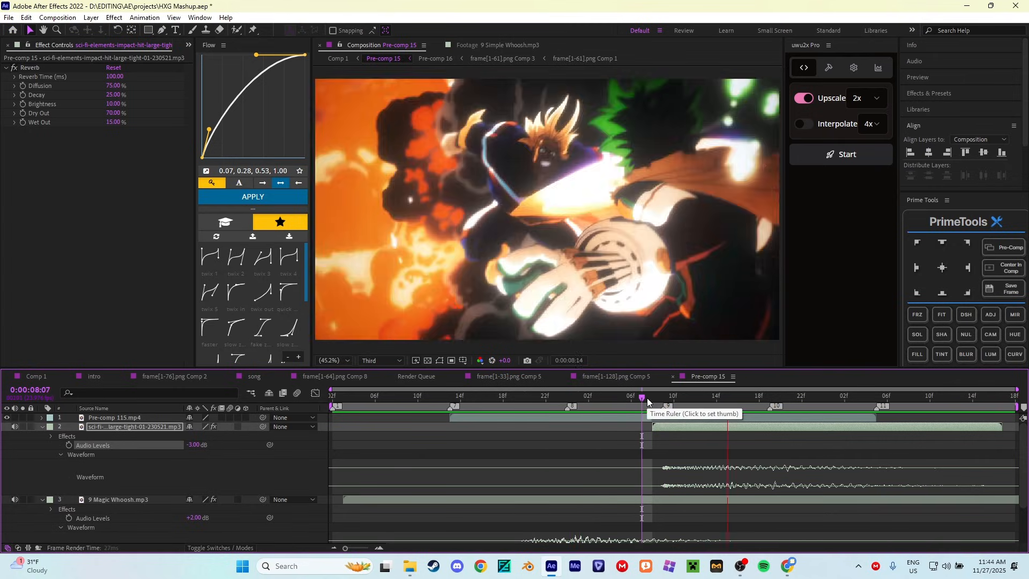
{"action": "left_click_drag", "start_coordinate": [642, 400], "coordinate": [621, 400]}
- Collapse all layer properties and turn off the effects on 9 Magic Whoosh and 9 Low Fire Whoosh
{"action": "left_click", "coordinate": [384, 467]}
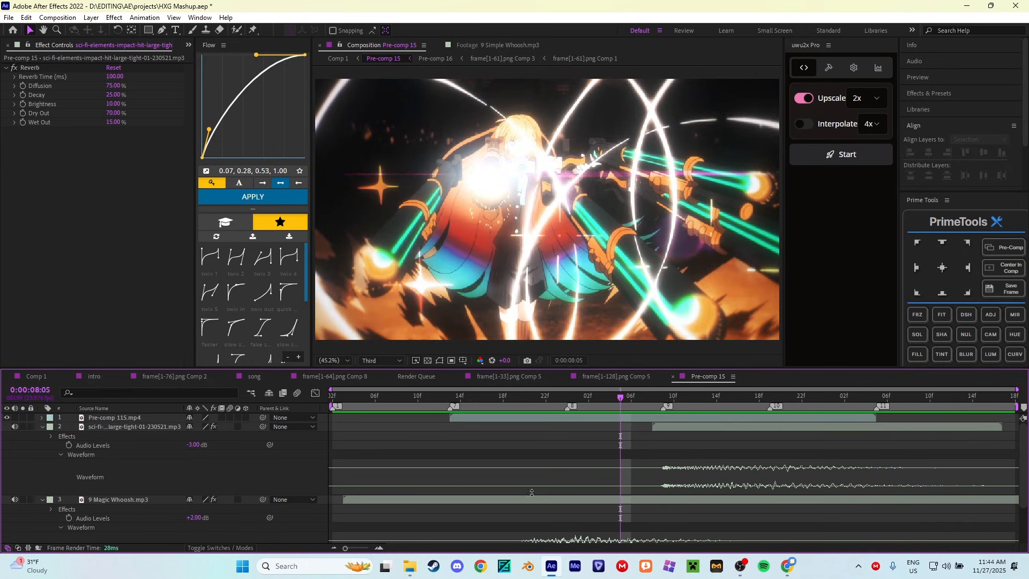
{"action": "key", "text": "u"}
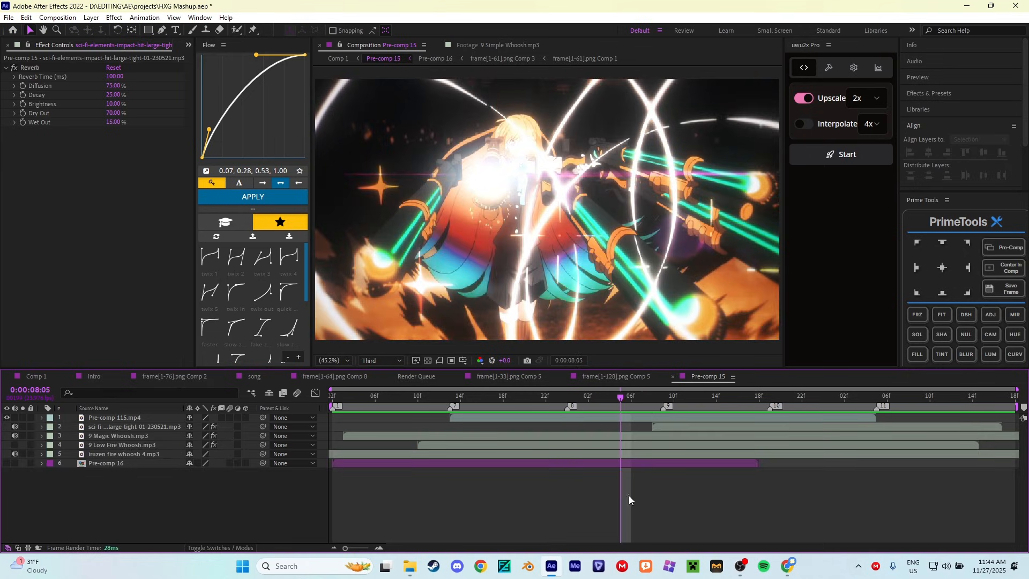
{"action": "left_click", "coordinate": [213, 445]}
- Place the playhead on the beat marker at 0:00:08:18, preview the sound, and save the project
{"action": "left_click_drag", "start_coordinate": [615, 403], "coordinate": [758, 401]}
{"action": "key", "text": "space"}
{"action": "key", "text": "ctrl+s"}
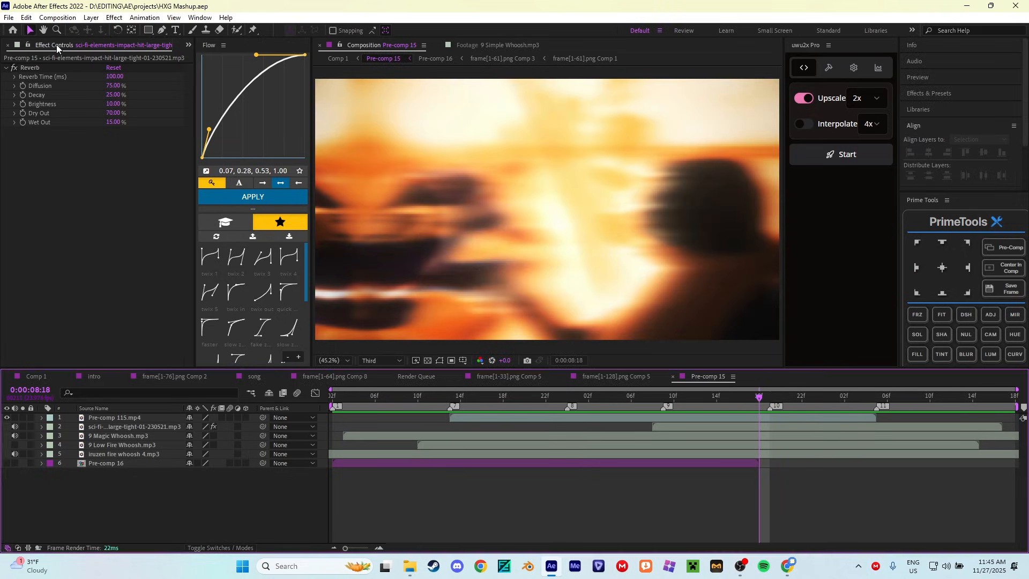
- Add the 9 Fire Whoosh MP3 above the sci-fi impact layer, reveal its waveform, and align its peak with the playhead at 0:00:08:18
{"action": "scroll", "coordinate": [56, 44], "scroll_direction": "up", "scroll_amount": 1}
{"action": "left_click", "coordinate": [15, 214]}
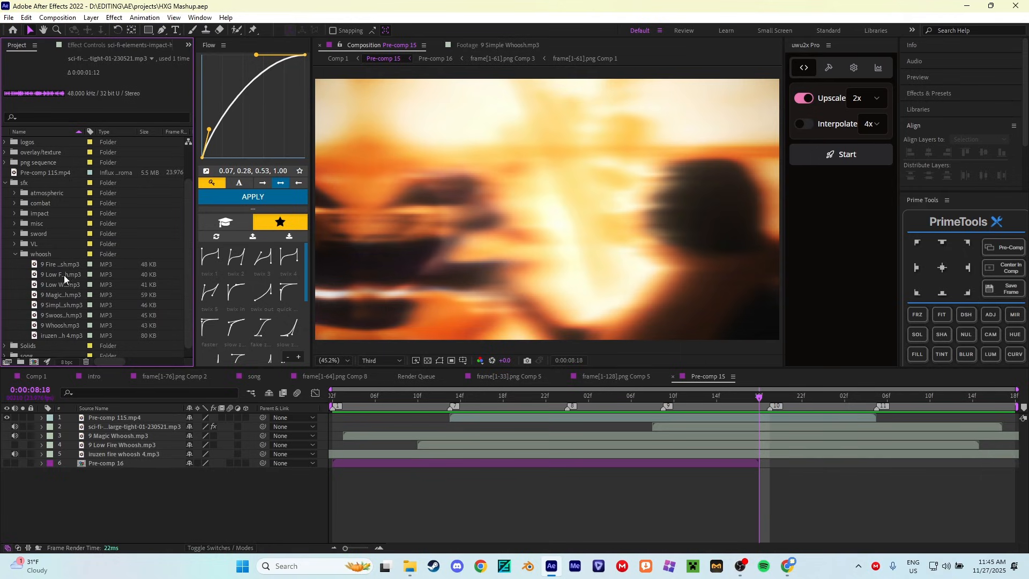
{"action": "left_click_drag", "start_coordinate": [56, 265], "coordinate": [757, 425]}
{"action": "key", "text": "l"}
{"action": "key", "text": "l"}
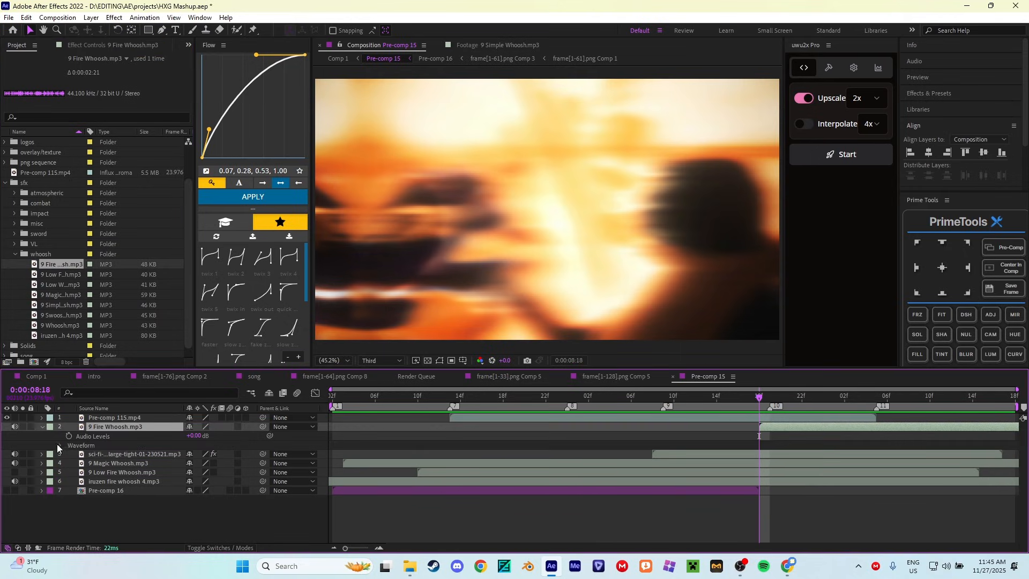
{"action": "left_click", "coordinate": [58, 444]}
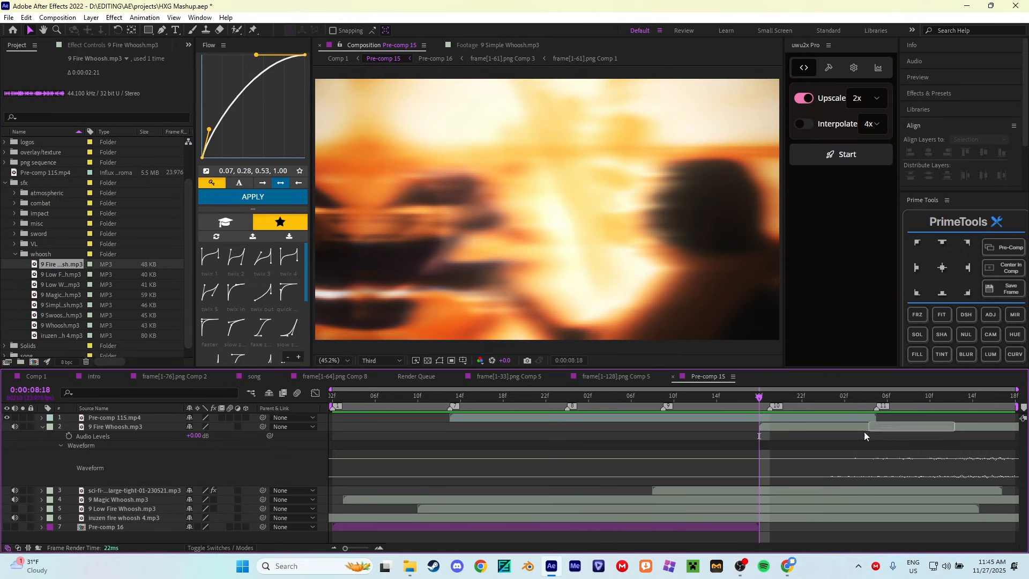
{"action": "left_click_drag", "start_coordinate": [966, 426], "coordinate": [610, 429]}
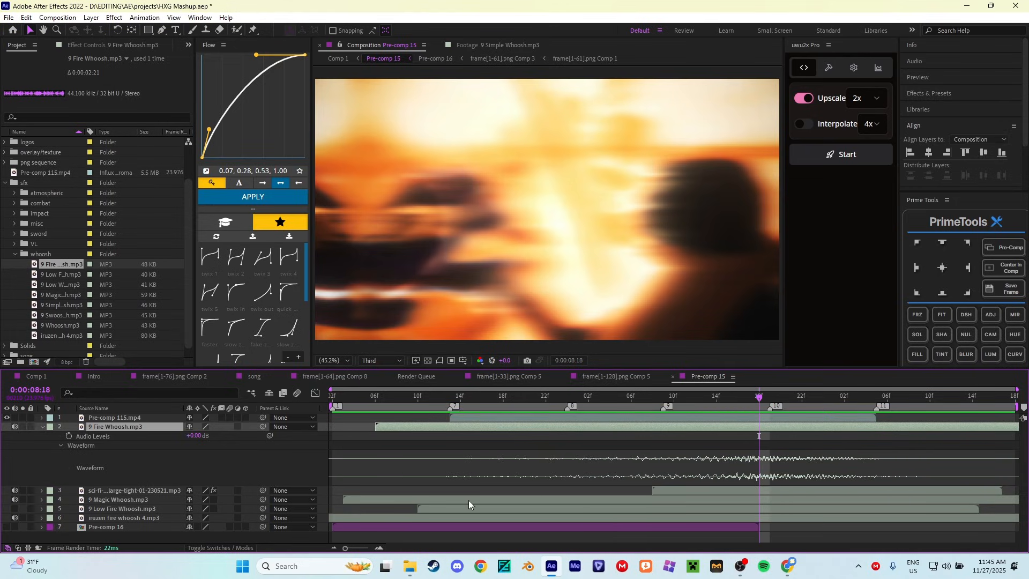
- Paste the Reverb effect onto 9 Fire Whoosh, shift the layer about two frames later, and set its audio level to +5 dB
{"action": "key", "text": "ctrl+v"}
{"action": "left_click", "coordinate": [82, 44]}
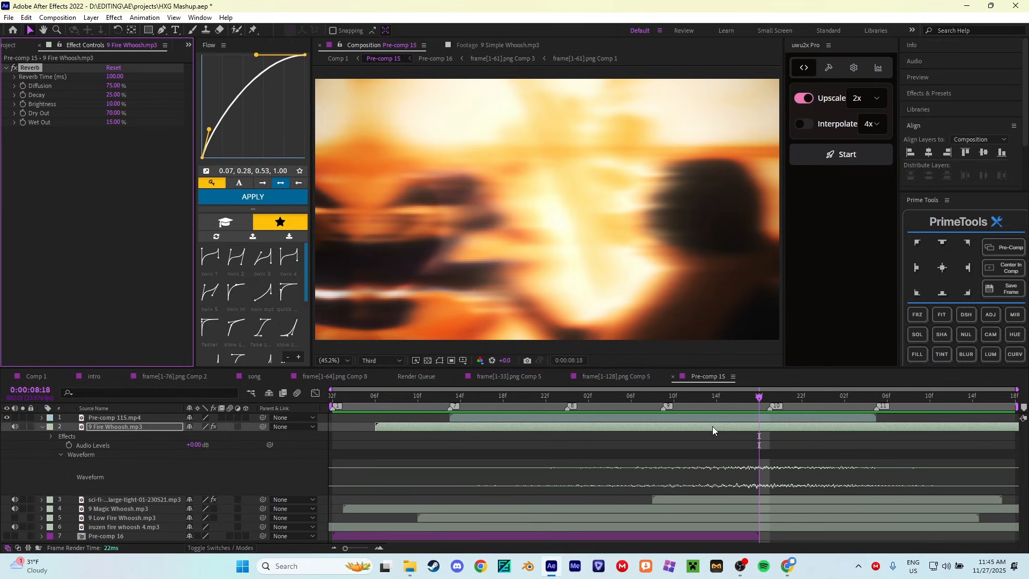
{"action": "left_click_drag", "start_coordinate": [712, 426], "coordinate": [734, 426]}
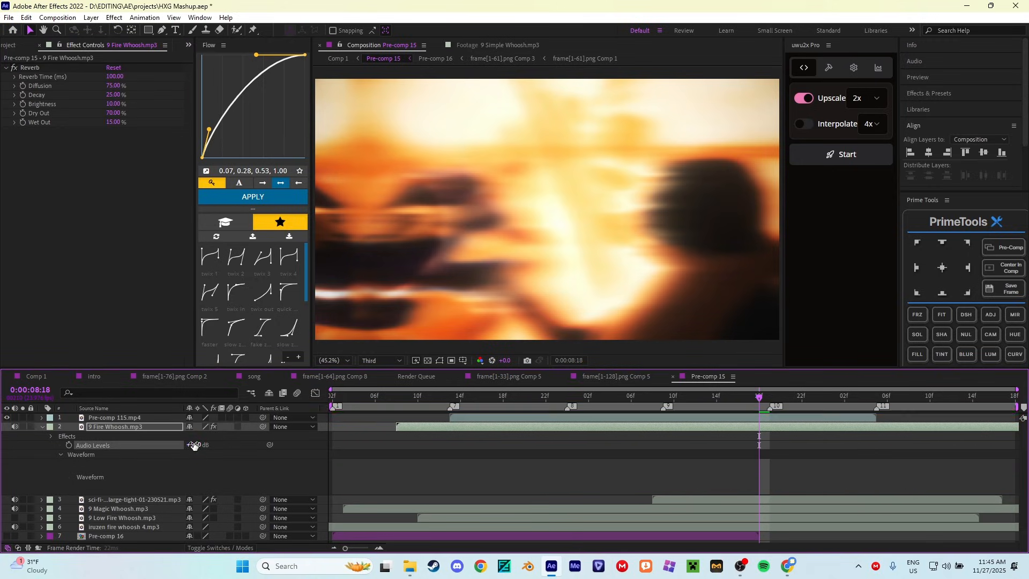
- Preview the fire whoosh against the footage, starting from 0:00:08:12 and several nearby points
{"action": "left_click", "coordinate": [696, 399]}
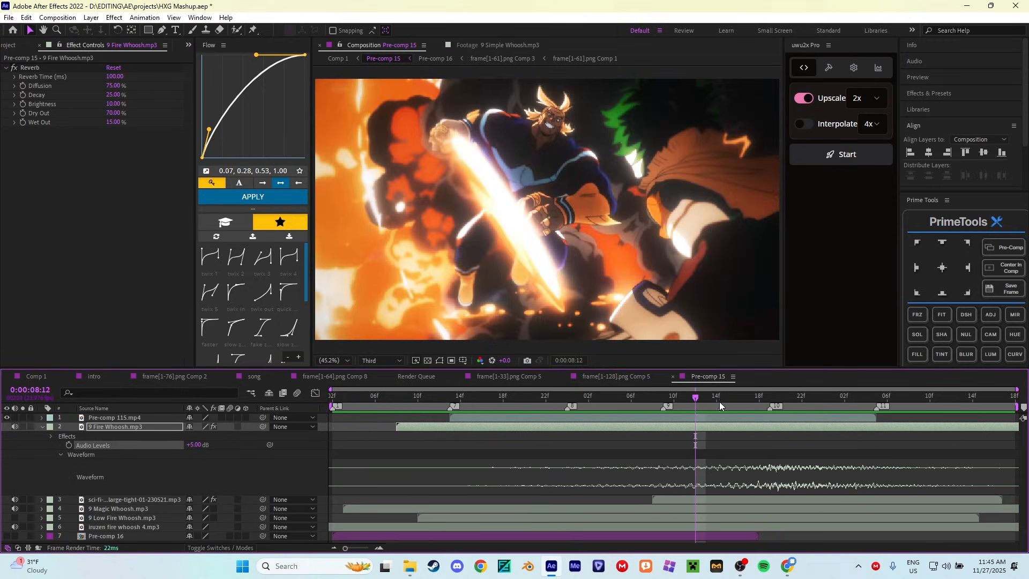
{"action": "key", "text": "space"}
{"action": "left_click", "coordinate": [717, 403]}
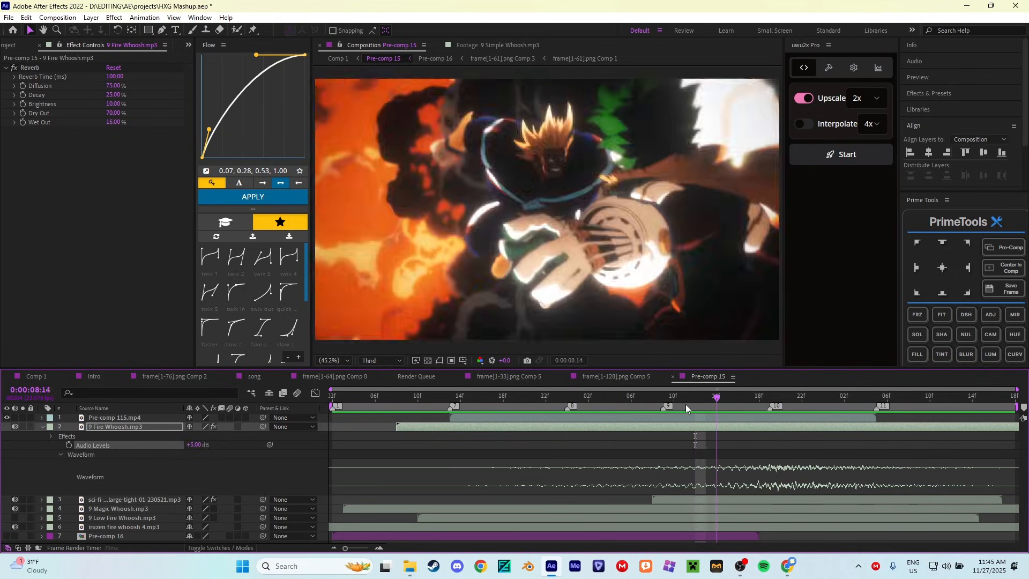
{"action": "left_click_drag", "start_coordinate": [686, 404], "coordinate": [673, 403]}
{"action": "key", "text": "space"}
{"action": "left_click", "coordinate": [752, 404]}
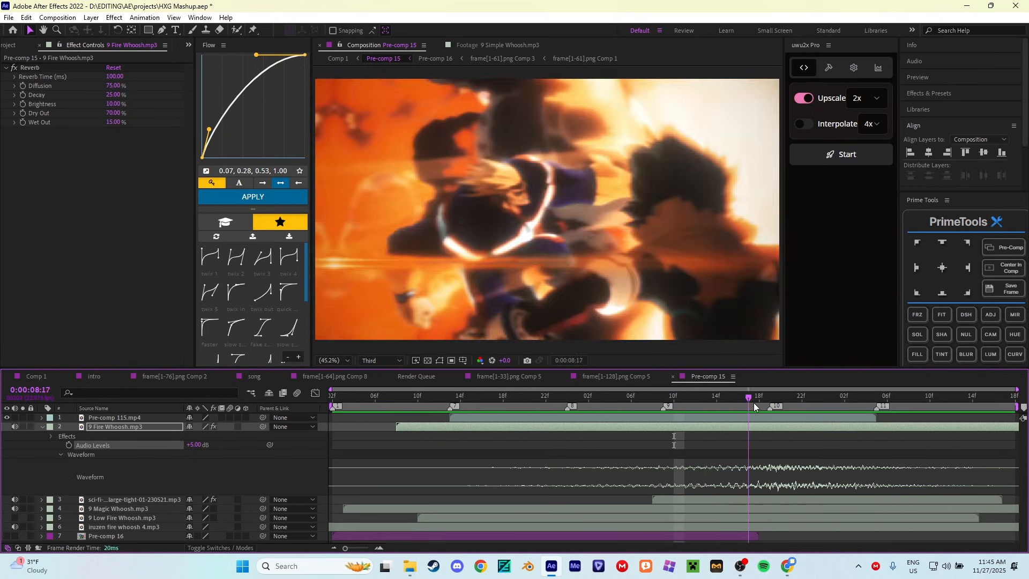
{"action": "mouse_move", "coordinate": [754, 407]}
{"action": "left_mouse_down"}
{"action": "mouse_move", "coordinate": [729, 405]}
{"action": "mouse_move", "coordinate": [817, 406]}
{"action": "mouse_move", "coordinate": [718, 410]}
{"action": "mouse_move", "coordinate": [769, 400]}
{"action": "mouse_move", "coordinate": [757, 400]}
{"action": "left_mouse_up"}
{"action": "key", "text": "space"}
{"action": "key", "text": "space"}
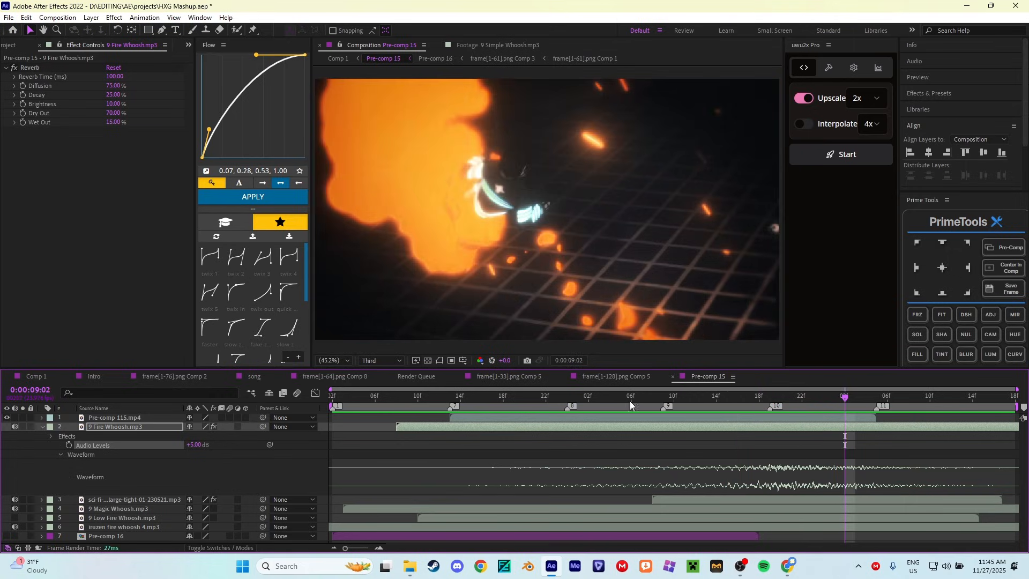
- Set the 9 Fire Whoosh layer's audio level to 1 dB and collapse its properties
{"action": "left_click", "coordinate": [194, 444]}
{"action": "type", "text": "1"}
{"action": "key", "text": "Return"}
{"action": "key", "text": "u"}
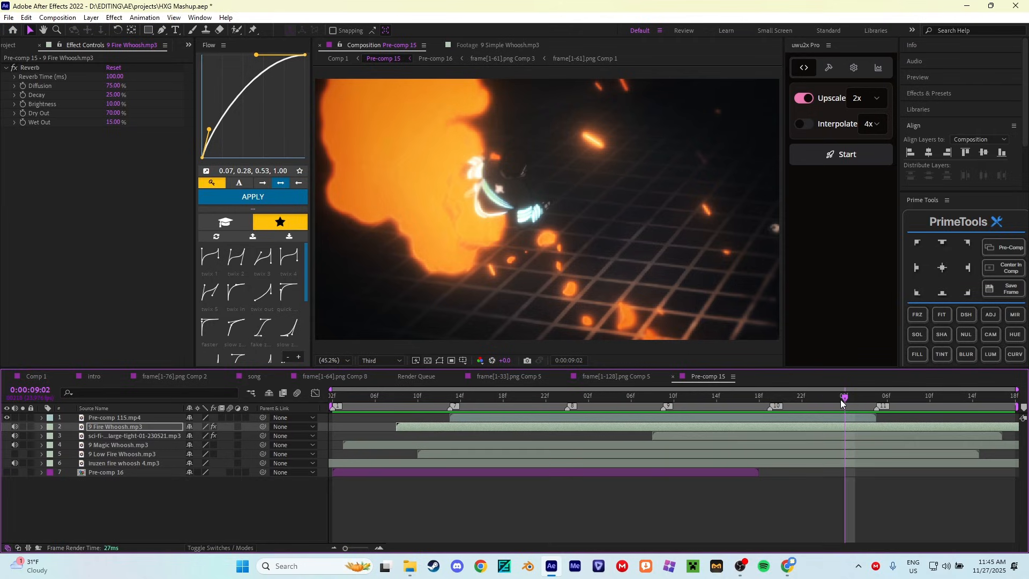
- Scrub to the 0:00:09:05 marker and back to 0:00:07:11 to review the clip and its sound layers
{"action": "left_click_drag", "start_coordinate": [841, 399], "coordinate": [871, 399]}
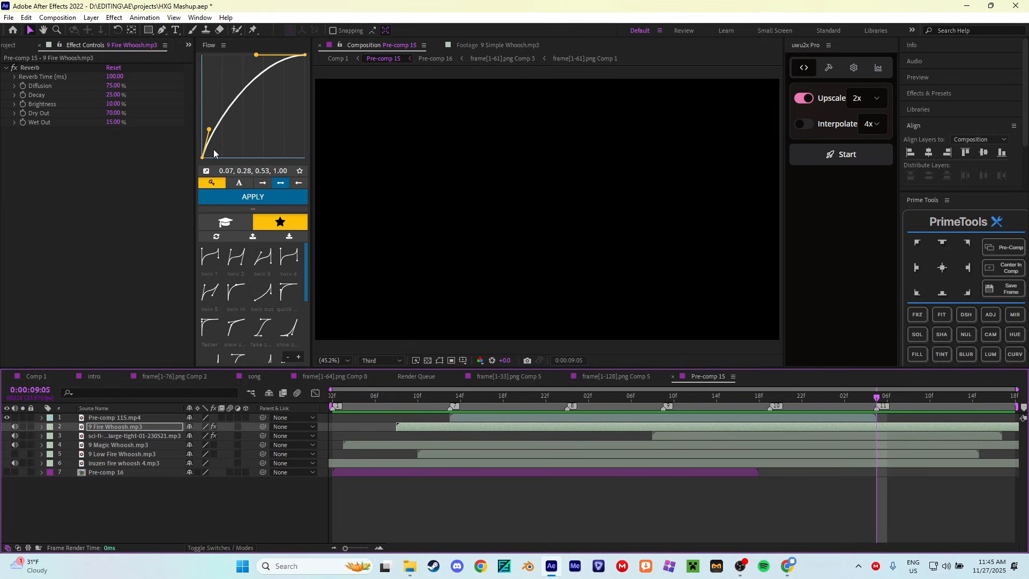
{"action": "left_click_drag", "start_coordinate": [760, 400], "coordinate": [535, 398]}
{"action": "left_click", "coordinate": [428, 398]}
{"action": "left_click", "coordinate": [484, 506]}
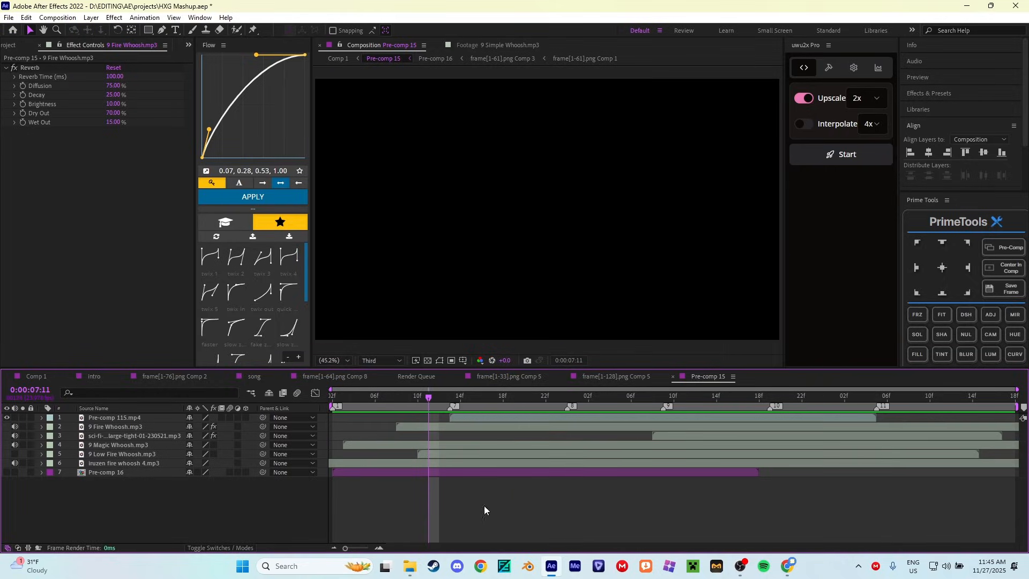
- Delete all five sound effect layers, keeping Pre-comp 115.mp4 and Pre-comp 16, and save the project
{"action": "left_click", "coordinate": [116, 464]}
{"action": "left_click", "coordinate": [117, 417], "text": "shift"}
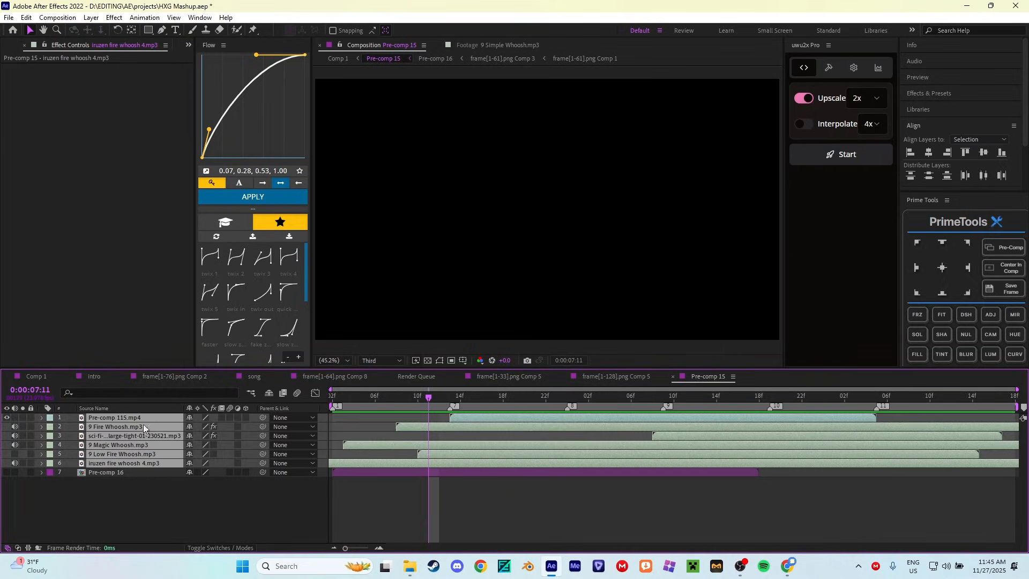
{"action": "left_click", "coordinate": [124, 417], "text": "ctrl"}
{"action": "key", "text": "Delete"}
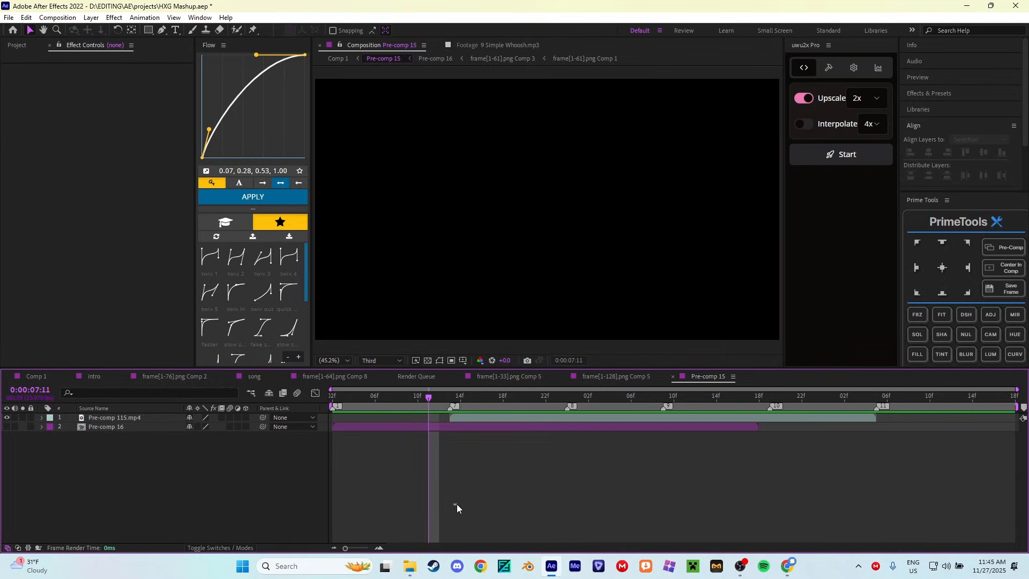
{"action": "key", "text": "ctrl+s"}
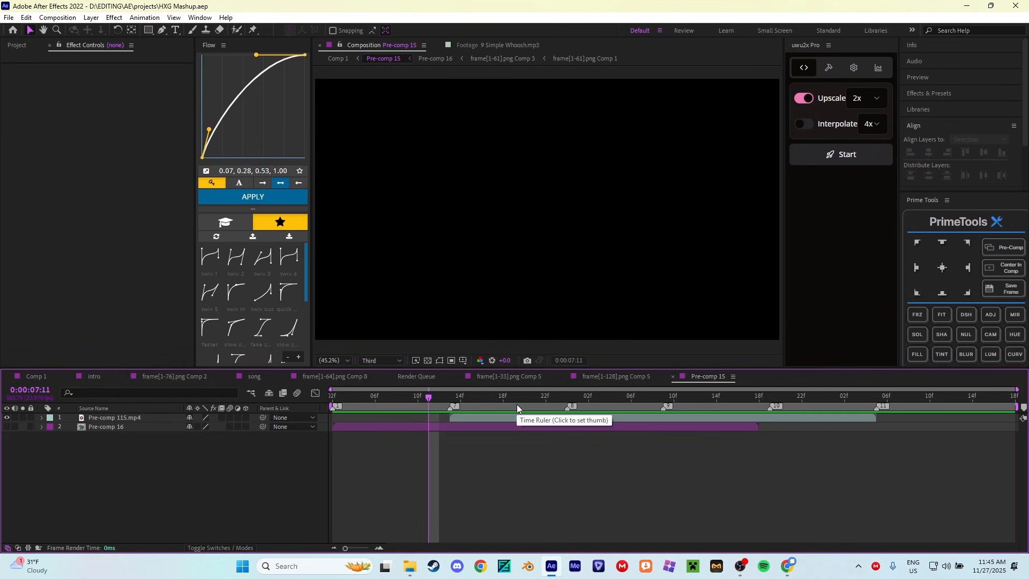
- Audition K Saber Impact from the file manager and import it into the project's impact sound effects folder
{"action": "left_click_drag", "start_coordinate": [517, 407], "coordinate": [567, 396]}
{"action": "left_click", "coordinate": [16, 45]}
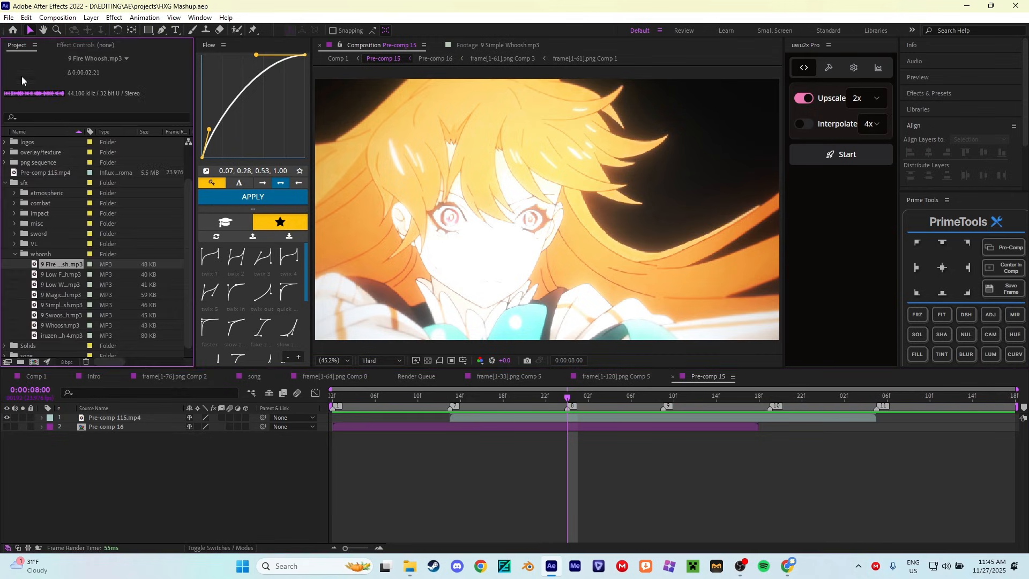
{"action": "left_click", "coordinate": [14, 255]}
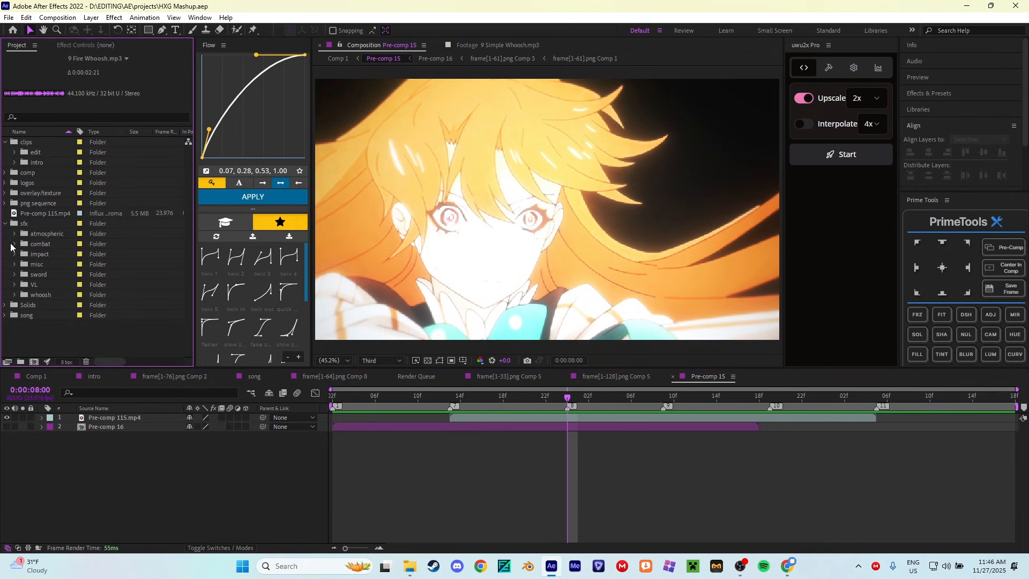
{"action": "left_click", "coordinate": [15, 255]}
{"action": "left_click", "coordinate": [410, 566]}
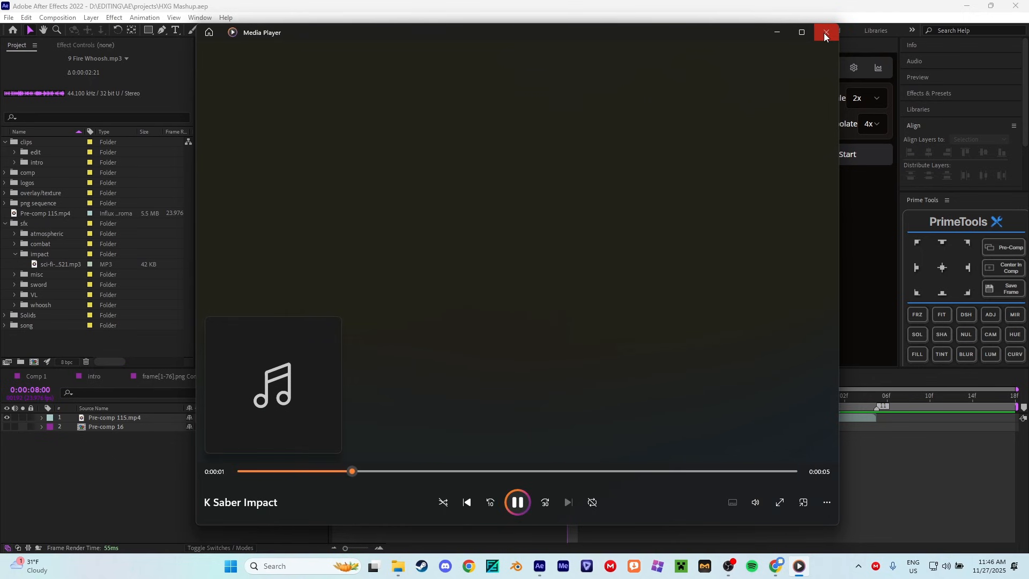
{"action": "left_click", "coordinate": [825, 33]}
{"action": "left_click_drag", "start_coordinate": [658, 454], "coordinate": [41, 265]}
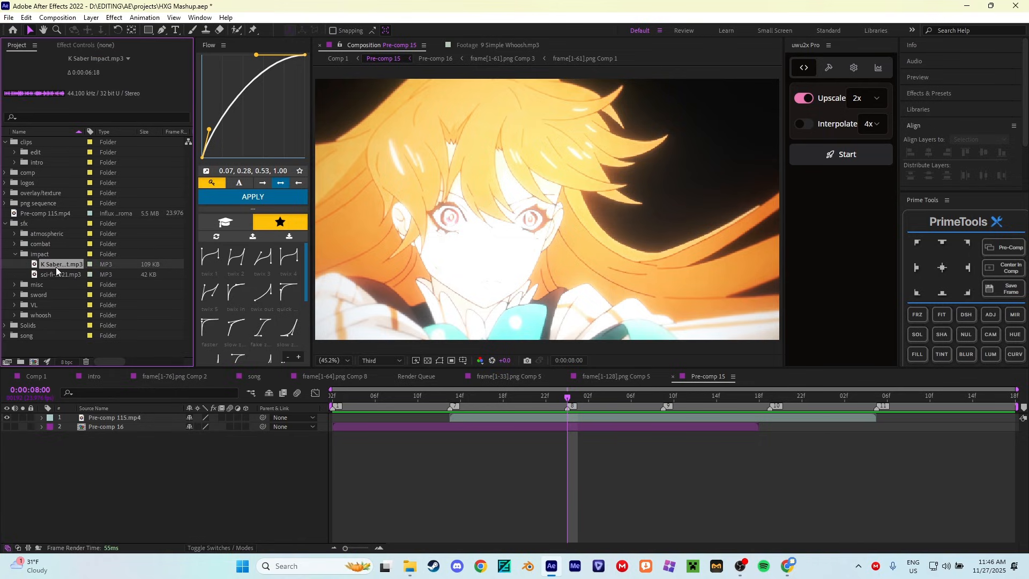
- Place K Saber Impact.mp3 below Pre-comp 115.mp4, starting one frame before the 0:00:08:09 marker, and reveal its audio properties
{"action": "left_click_drag", "start_coordinate": [573, 398], "coordinate": [658, 399]}
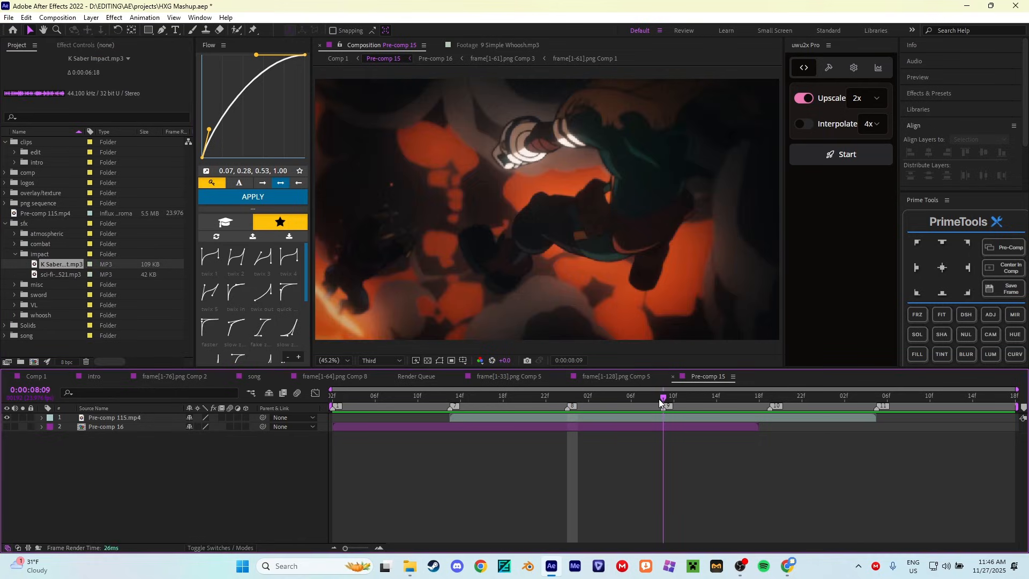
{"action": "left_click_drag", "start_coordinate": [50, 266], "coordinate": [667, 424]}
{"action": "left_click", "coordinate": [42, 427]}
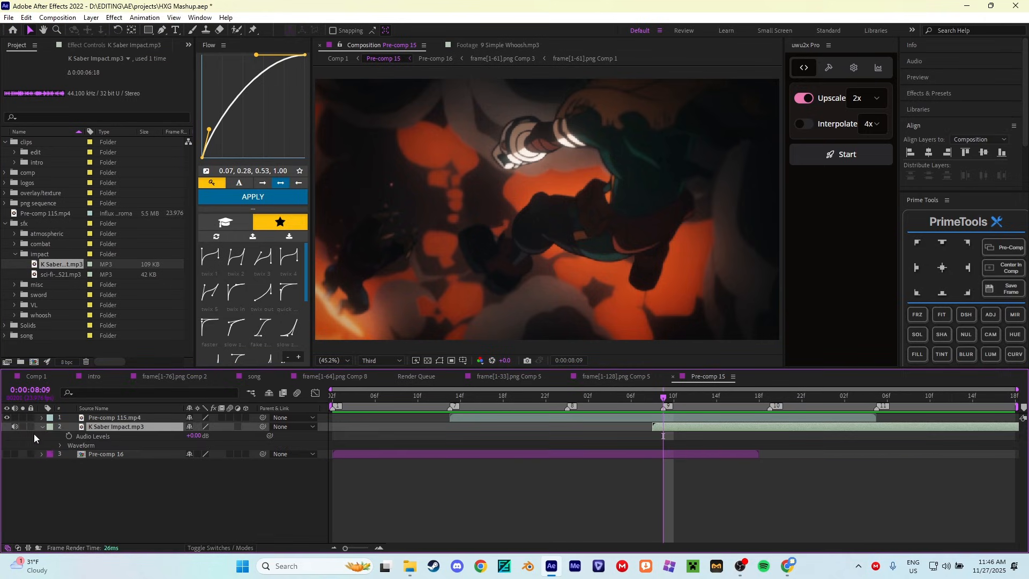
- Reveal the K Saber Impact waveform, shift the layer earlier in time, and set its Audio Levels to -7 dB
{"action": "left_click", "coordinate": [59, 445]}
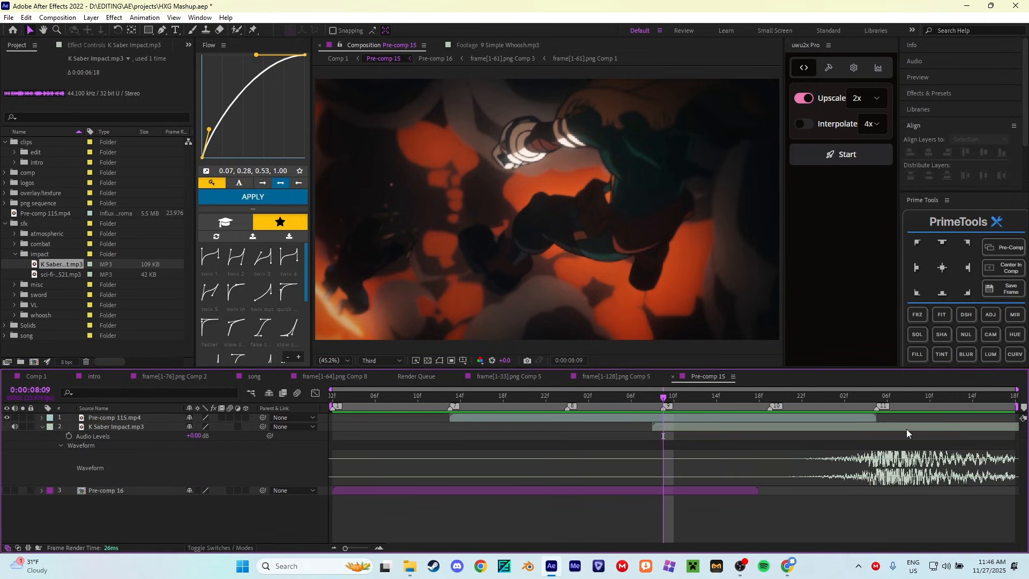
{"action": "left_click_drag", "start_coordinate": [861, 429], "coordinate": [755, 429]}
{"action": "left_click", "coordinate": [200, 435]}
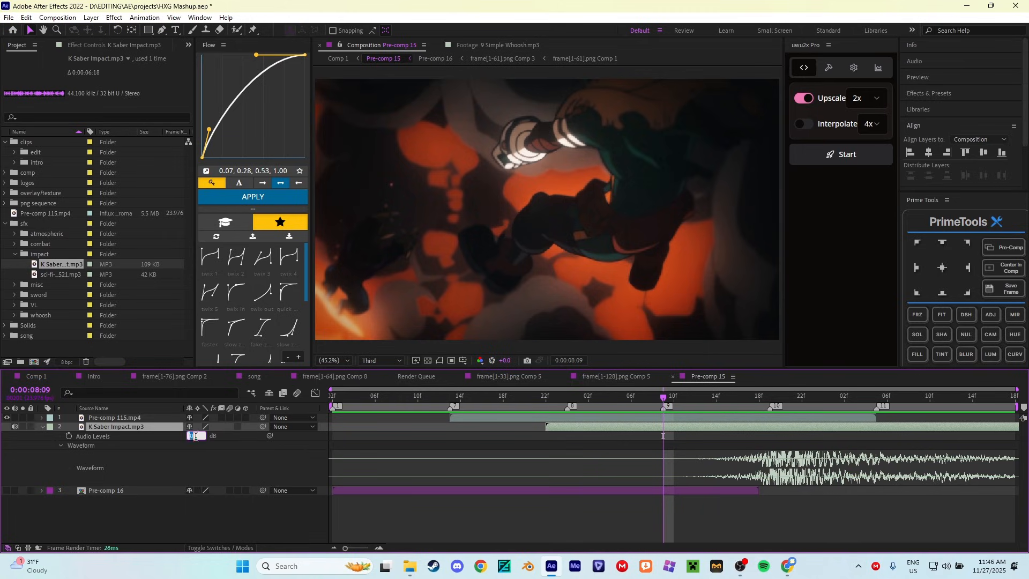
{"action": "type", "text": "-7"}
{"action": "key", "text": "Return"}
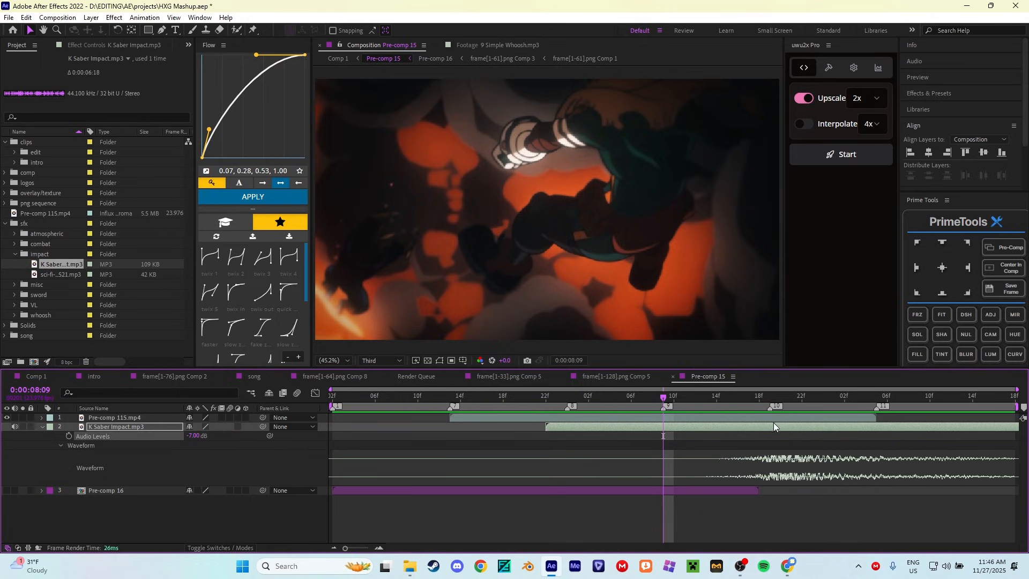
- Shift K Saber Impact.mp3 further back until its waveform peak aligns with the 0:00:08:09 marker, playing it back to check the sync
{"action": "left_click_drag", "start_coordinate": [773, 426], "coordinate": [645, 436]}
{"action": "left_click", "coordinate": [580, 399]}
{"action": "key", "text": "space"}
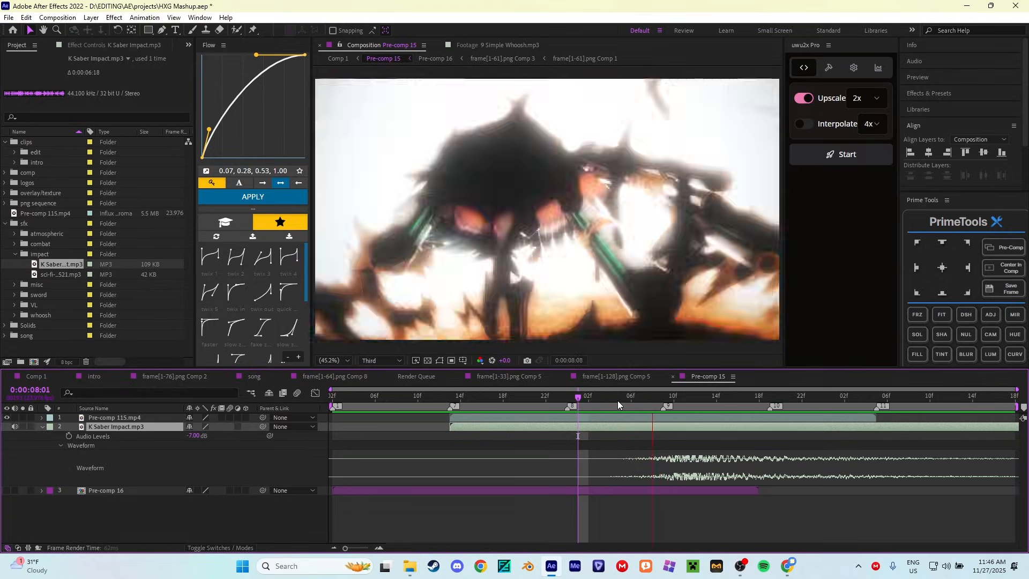
{"action": "left_click", "coordinate": [657, 401]}
{"action": "left_click", "coordinate": [663, 400]}
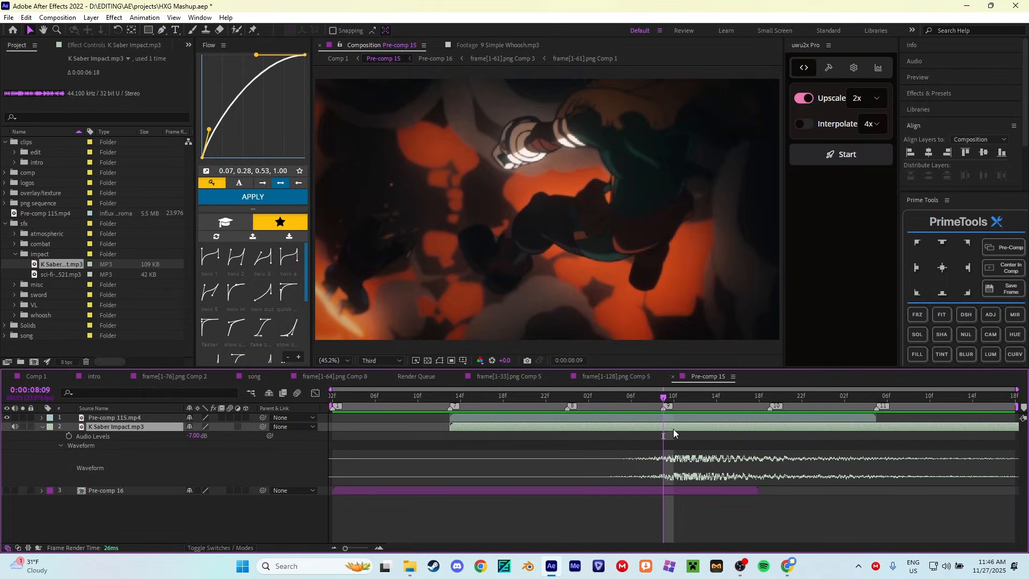
{"action": "left_click_drag", "start_coordinate": [673, 428], "coordinate": [663, 429]}
- Lower the K Saber Impact Audio Levels to -12 dB and play back the impact
{"action": "left_click", "coordinate": [197, 436]}
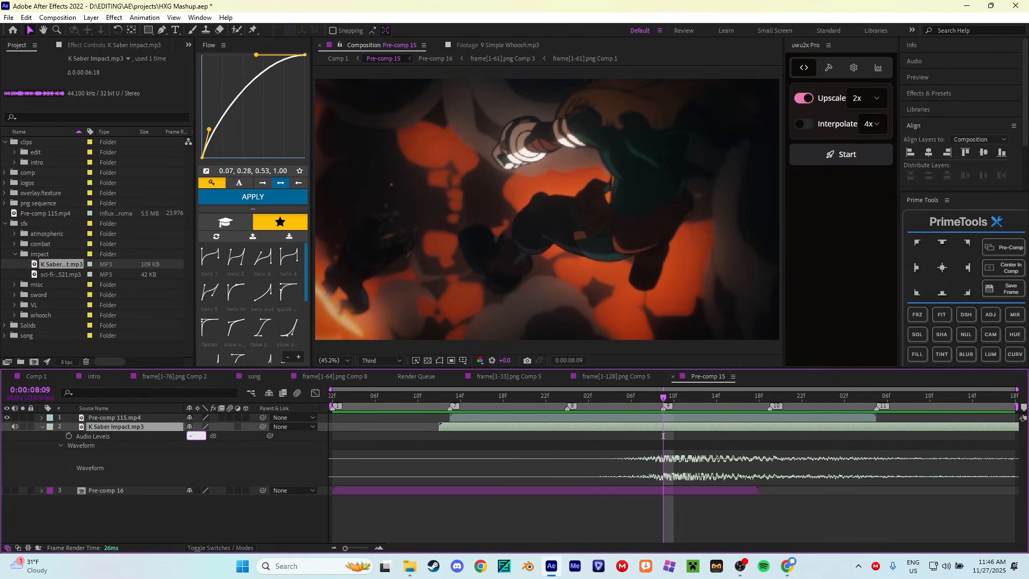
{"action": "type", "text": "-12"}
{"action": "left_click", "coordinate": [581, 402]}
{"action": "key", "text": "space"}
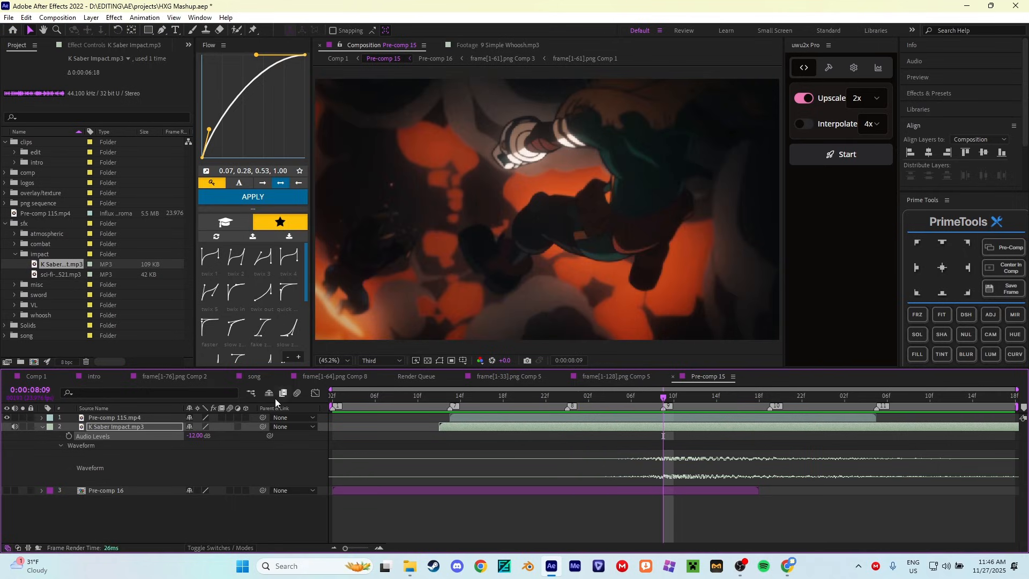
- Add an Audio Levels keyframe of -13.5 dB to K Saber Impact at the 0:00:08:09 marker
{"action": "left_click", "coordinate": [379, 547]}
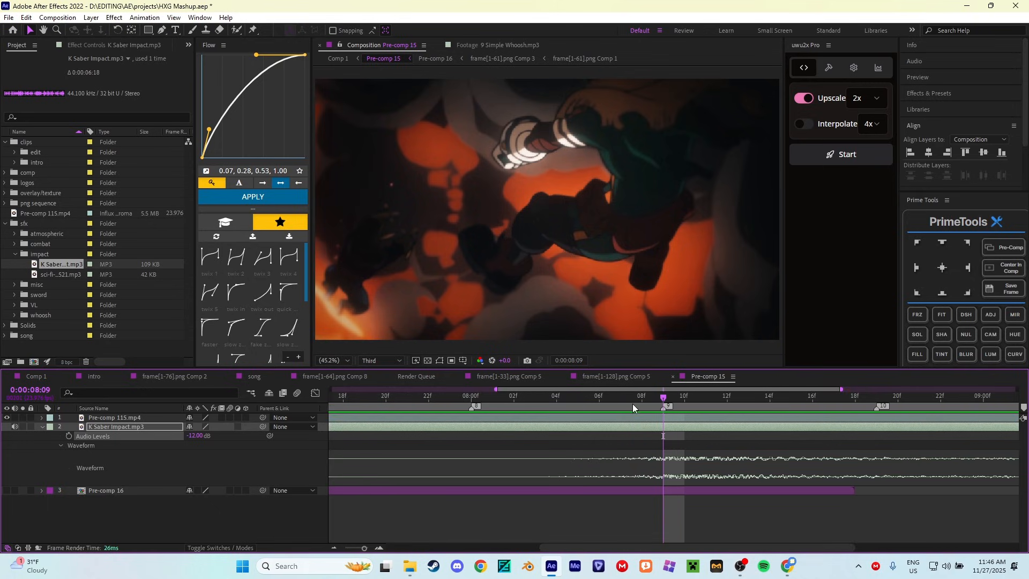
{"action": "left_click_drag", "start_coordinate": [622, 399], "coordinate": [665, 403]}
{"action": "left_click", "coordinate": [69, 435]}
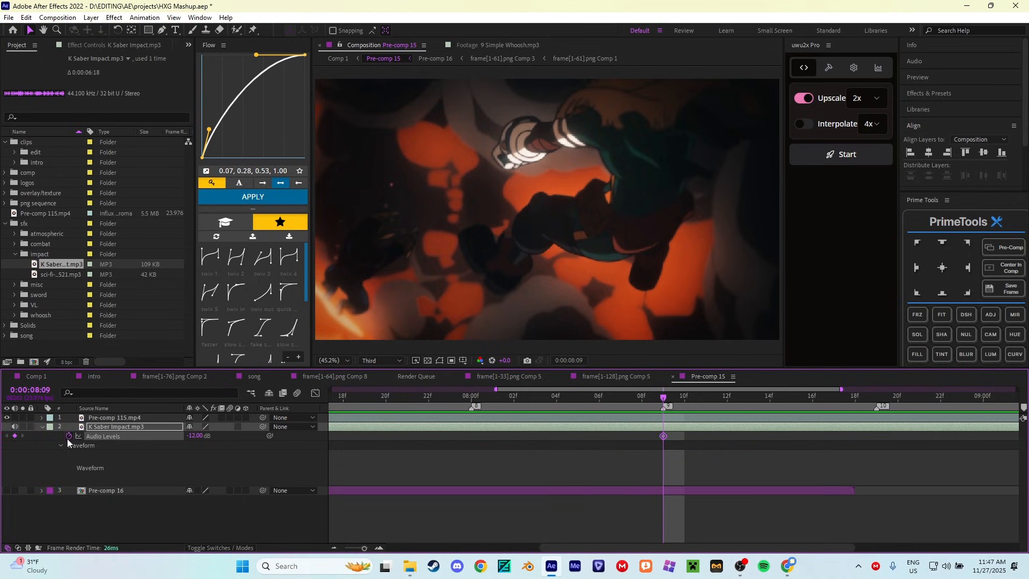
{"action": "left_click", "coordinate": [190, 439]}
{"action": "type", "text": "013"}
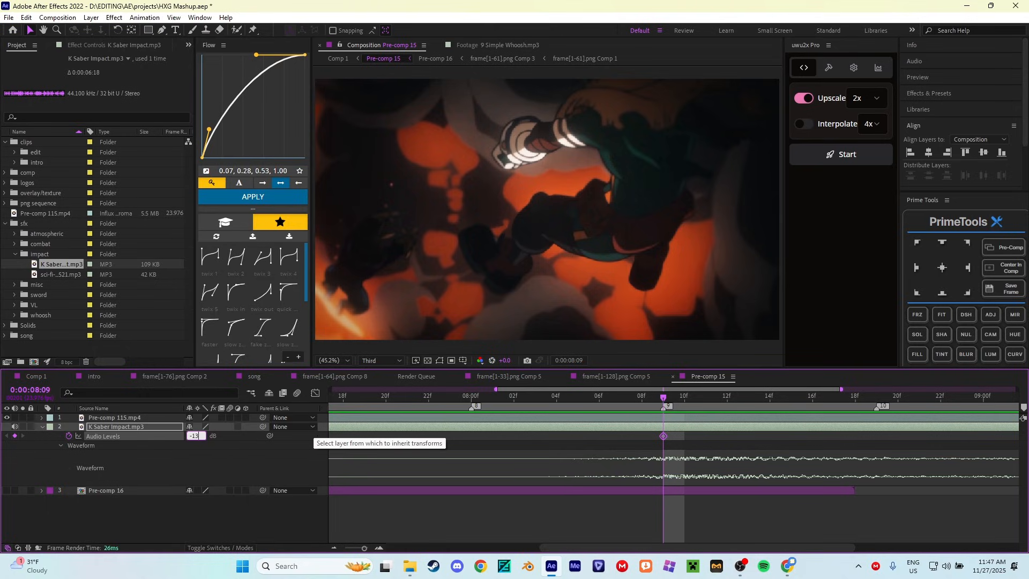
{"action": "type", "text": ".5"}
{"action": "key", "text": "Return"}
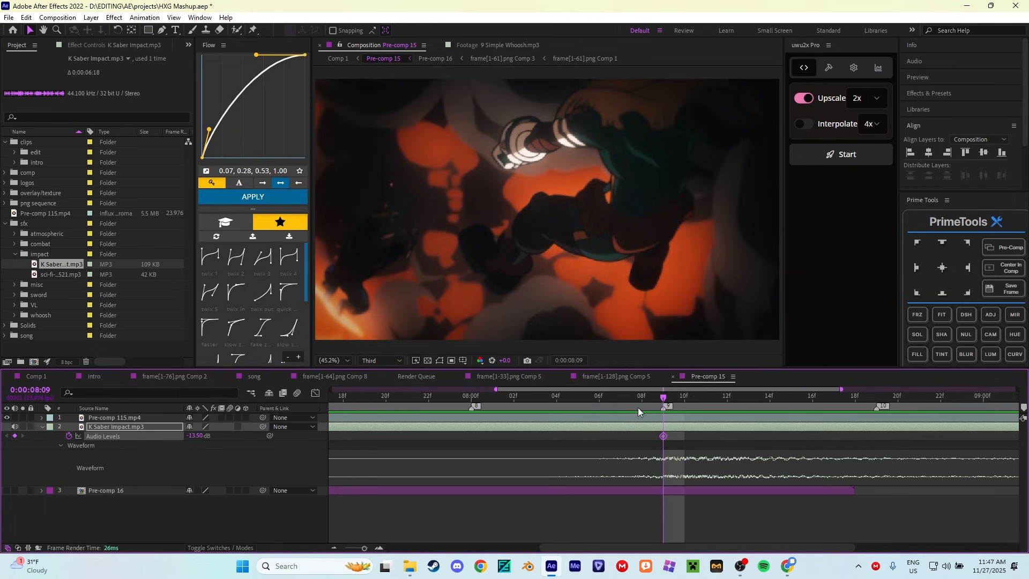
- Add an Audio Levels keyframe of 0 dB one frame earlier, at 0:00:08:08
{"action": "left_click", "coordinate": [651, 400]}
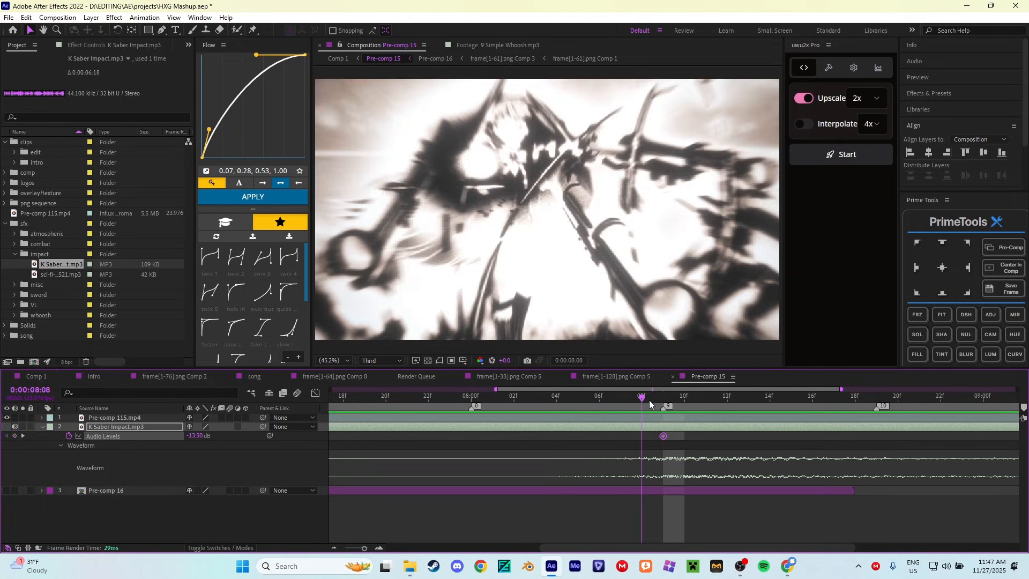
{"action": "left_click", "coordinate": [660, 518]}
{"action": "mouse_move", "coordinate": [638, 402]}
{"action": "left_mouse_down"}
{"action": "mouse_move", "coordinate": [673, 397]}
{"action": "mouse_move", "coordinate": [646, 405]}
{"action": "left_mouse_up"}
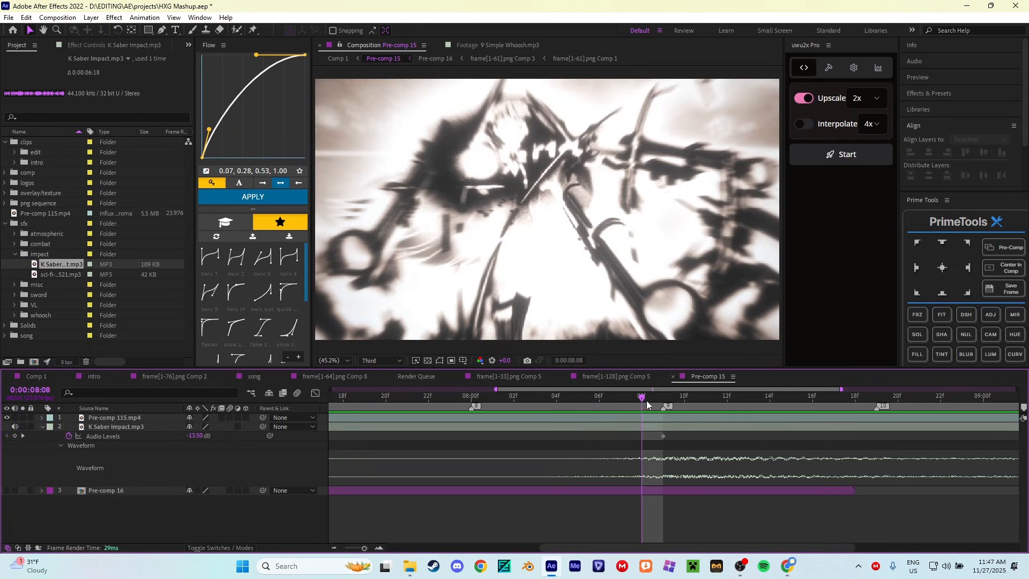
{"action": "left_click", "coordinate": [195, 436]}
{"action": "type", "text": "0"}
{"action": "key", "text": "Return"}
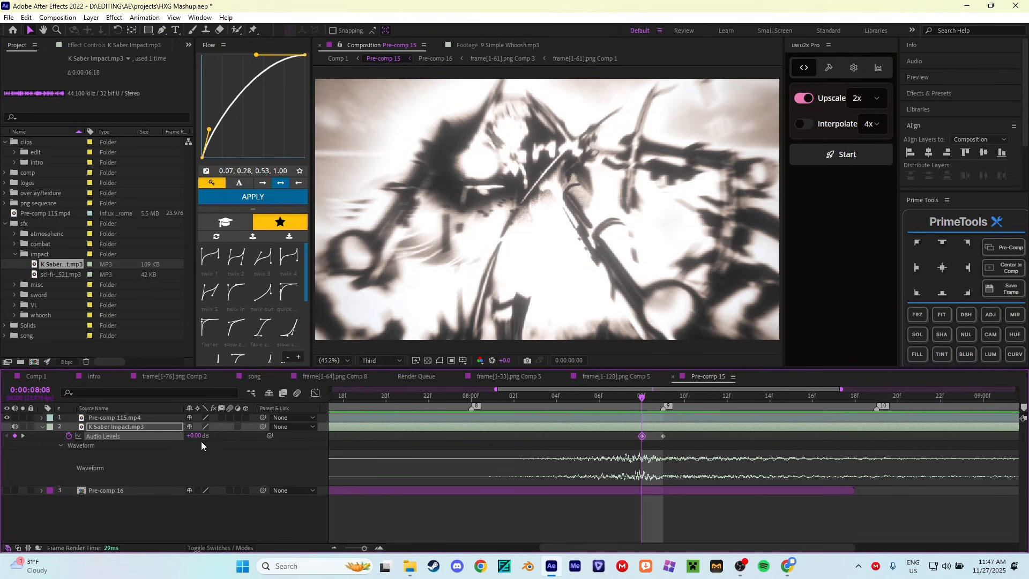
- Preview the level change and set the Audio Levels keyframe at 0:00:08:08 to -4 dB
{"action": "key", "text": "space"}
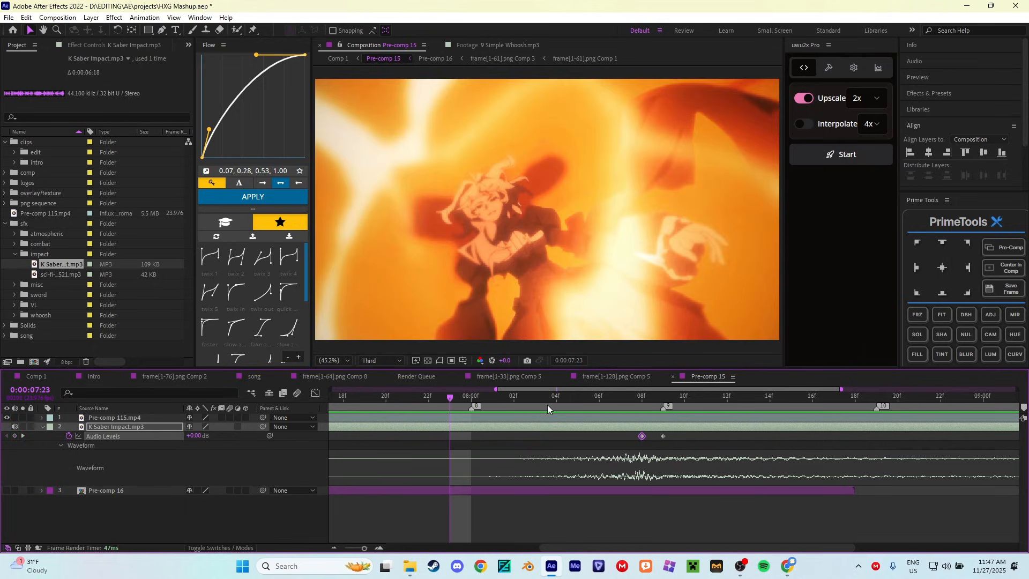
{"action": "key", "text": "space"}
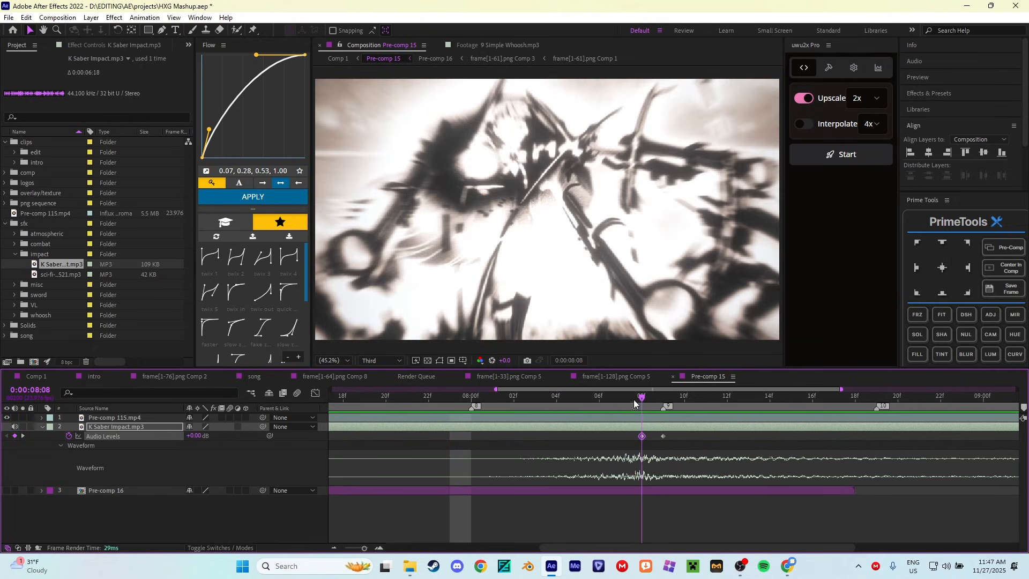
{"action": "left_click", "coordinate": [193, 436]}
{"action": "type", "text": "-4"}
{"action": "key", "text": "Return"}
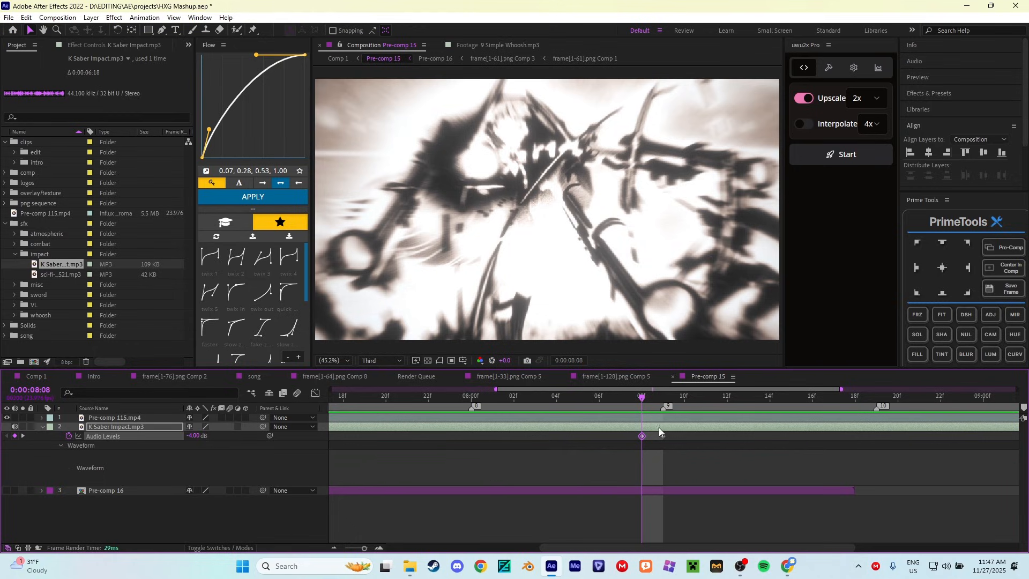
- Play back the clip from around 0:00:08:00 to 0:00:08:05 several times to judge the impact's level drop and tail
{"action": "left_click_drag", "start_coordinate": [512, 401], "coordinate": [473, 403]}
{"action": "key", "text": "space"}
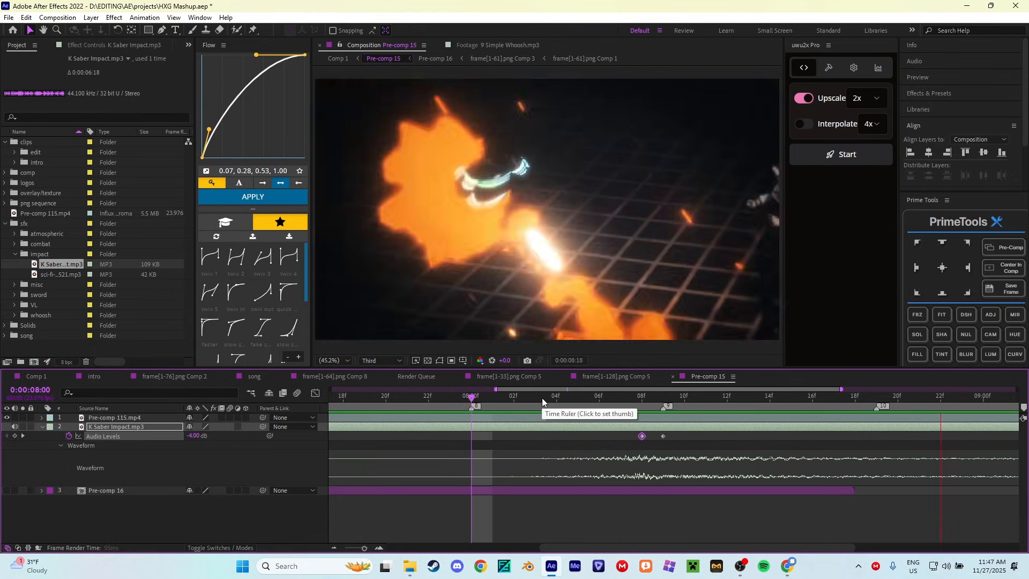
{"action": "left_click", "coordinate": [583, 401]}
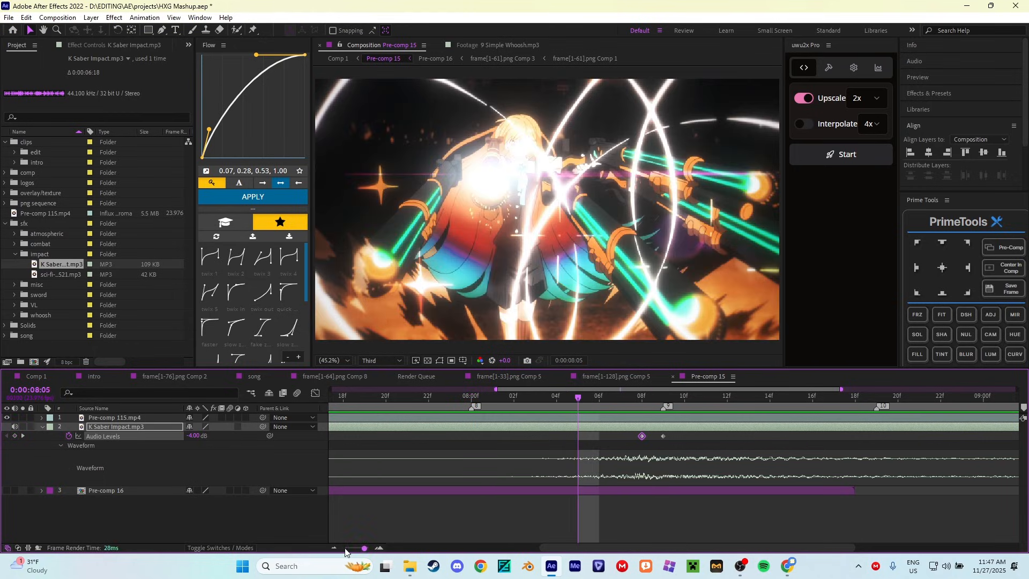
{"action": "left_click_drag", "start_coordinate": [363, 548], "coordinate": [355, 548]}
{"action": "left_click_drag", "start_coordinate": [625, 548], "coordinate": [663, 548]}
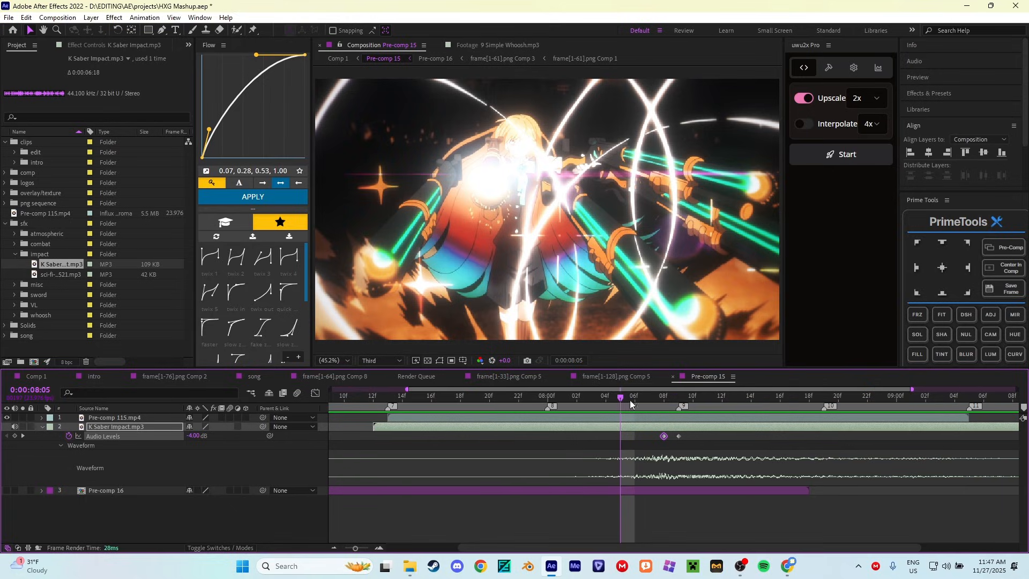
{"action": "key", "text": "space"}
{"action": "left_click_drag", "start_coordinate": [686, 397], "coordinate": [809, 408]}
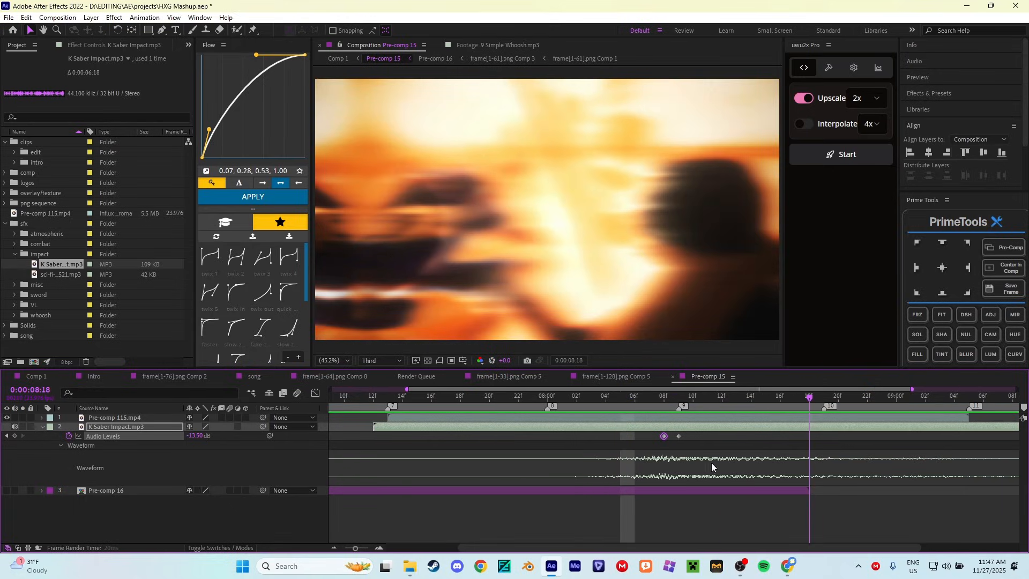
{"action": "left_click_drag", "start_coordinate": [696, 548], "coordinate": [795, 546]}
{"action": "left_click_drag", "start_coordinate": [717, 400], "coordinate": [464, 403]}
{"action": "key", "text": "space"}
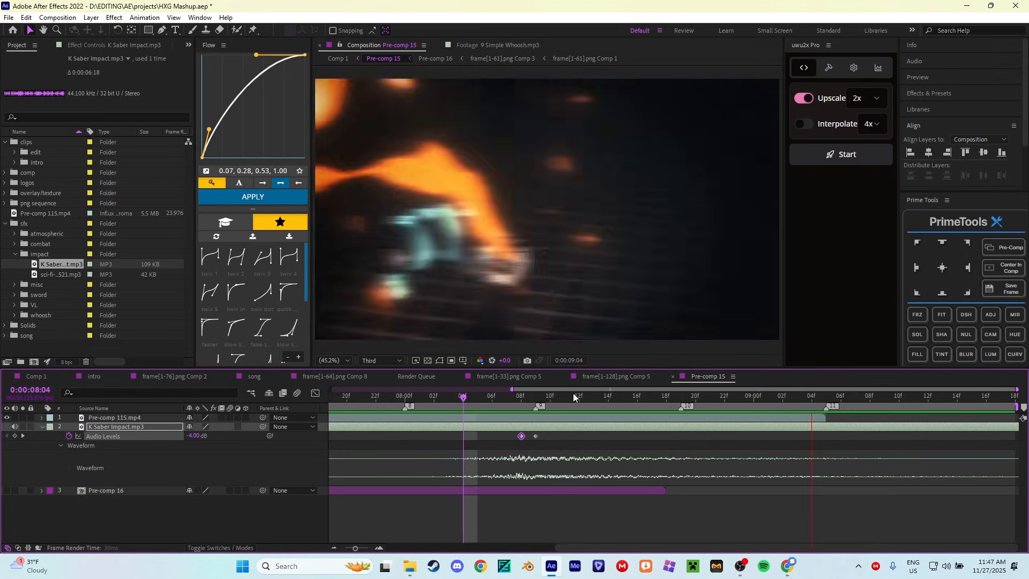
- Add a fade-out Audio Levels keyframe of -30.5 dB to K Saber Impact at the 0:00:08:19 marker
{"action": "left_click_drag", "start_coordinate": [571, 400], "coordinate": [685, 411]}
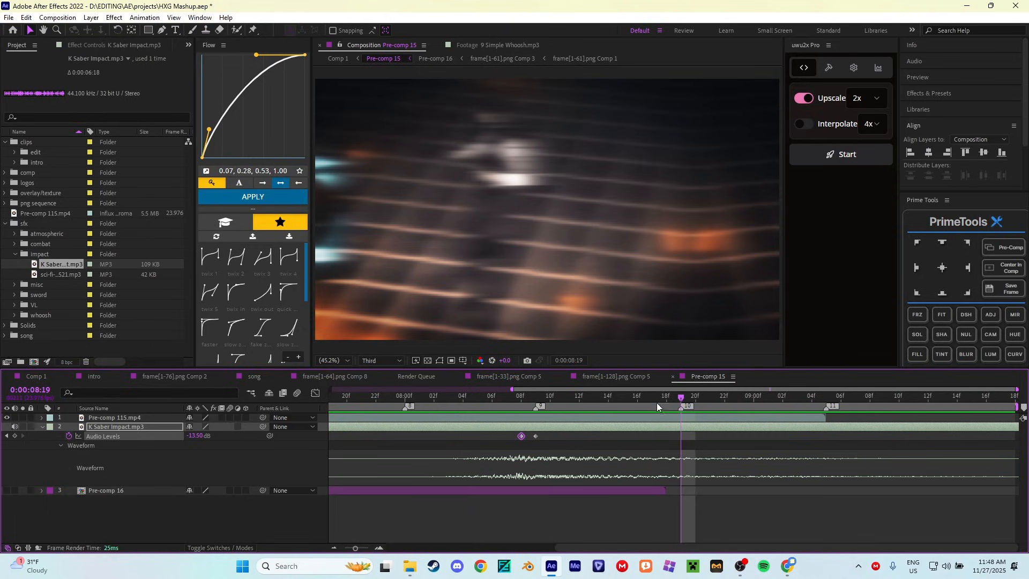
{"action": "left_click", "coordinate": [658, 529]}
{"action": "left_click_drag", "start_coordinate": [612, 397], "coordinate": [679, 397]}
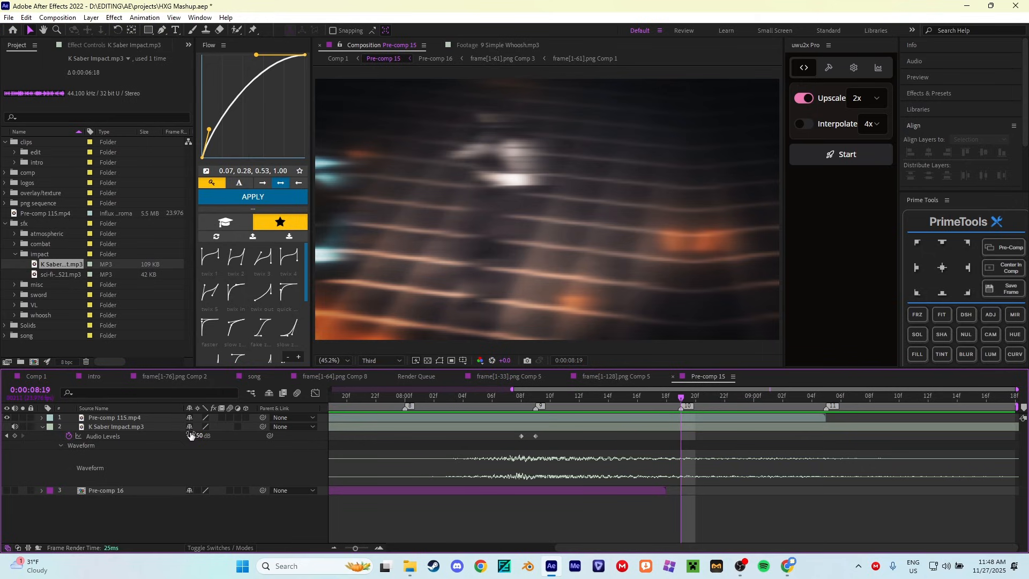
{"action": "left_click_drag", "start_coordinate": [196, 436], "coordinate": [185, 436]}
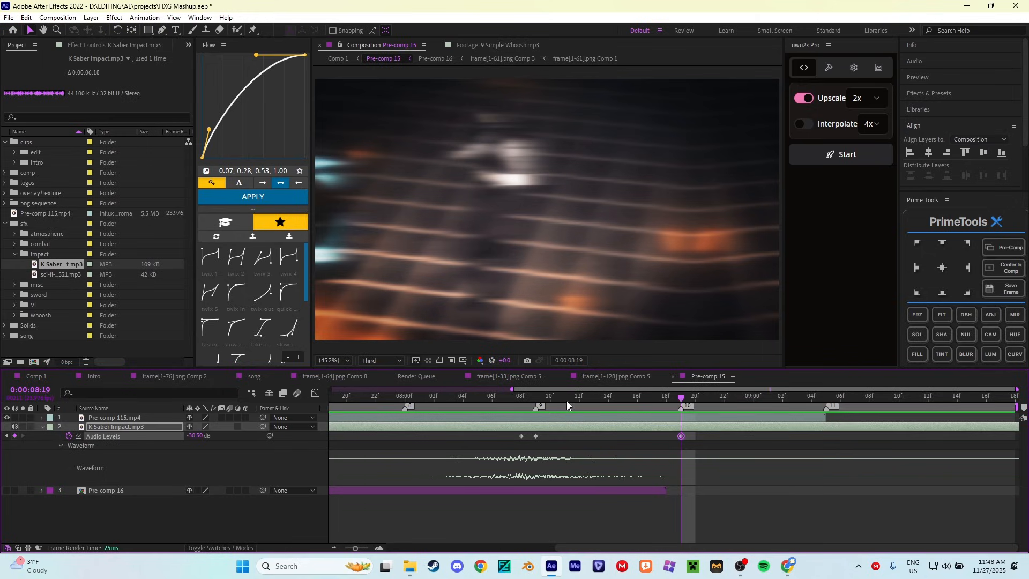
- Move the fade-out keyframe to about 0:00:09:01, preview the fade, and trim the layer's end to just after that keyframe
{"action": "left_click", "coordinate": [405, 398]}
{"action": "key", "text": "space"}
{"action": "left_click_drag", "start_coordinate": [652, 397], "coordinate": [767, 436]}
{"action": "left_click", "coordinate": [448, 397]}
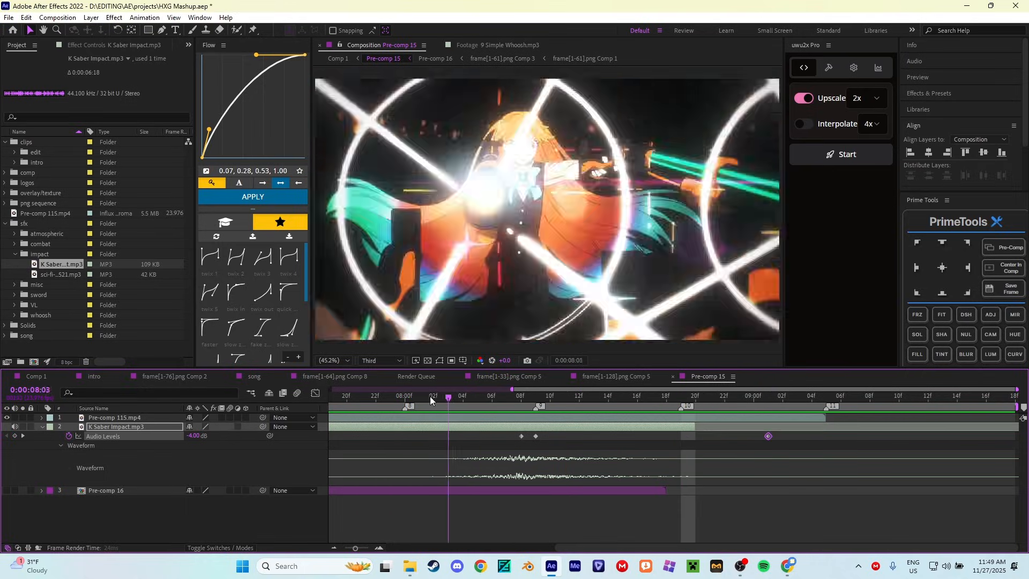
{"action": "key", "text": "space"}
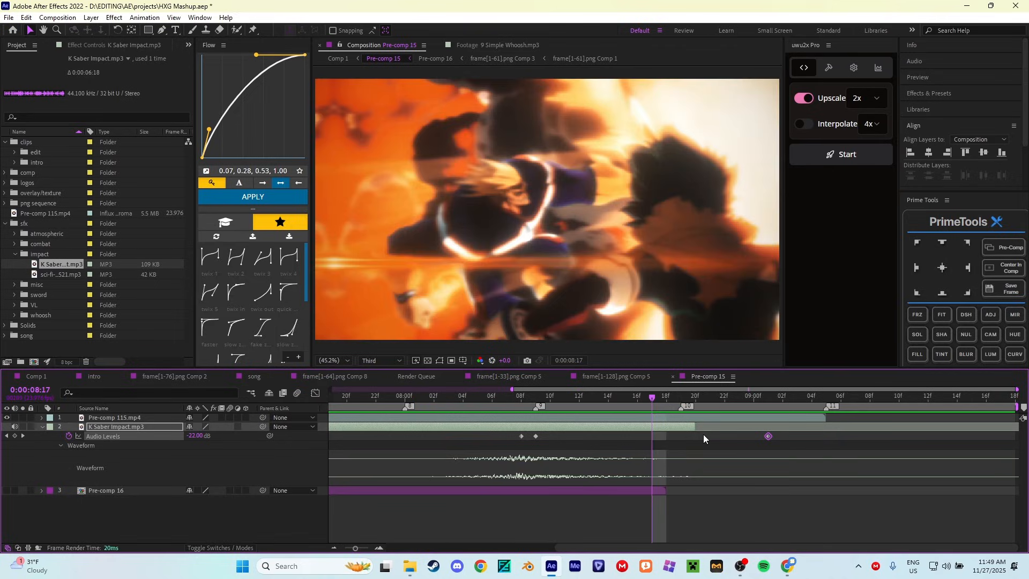
{"action": "left_click", "coordinate": [704, 437]}
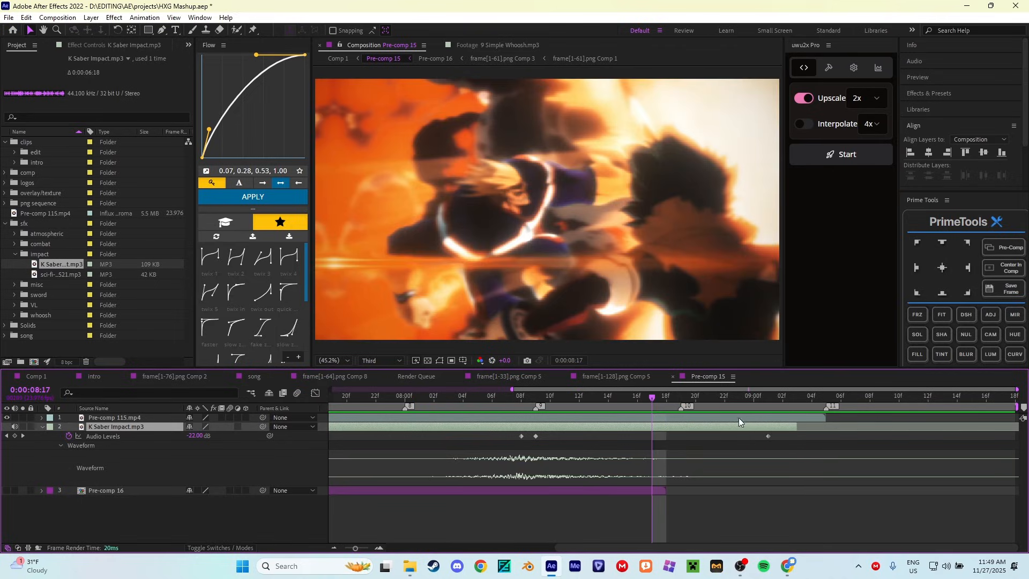
- Undo the layer trims and the fade-out keyframe on K Saber Impact
{"action": "key", "text": "ctrl+z"}
{"action": "key", "text": "ctrl+z"}
{"action": "key", "text": "ctrl+z"}
{"action": "key", "text": "ctrl+z"}
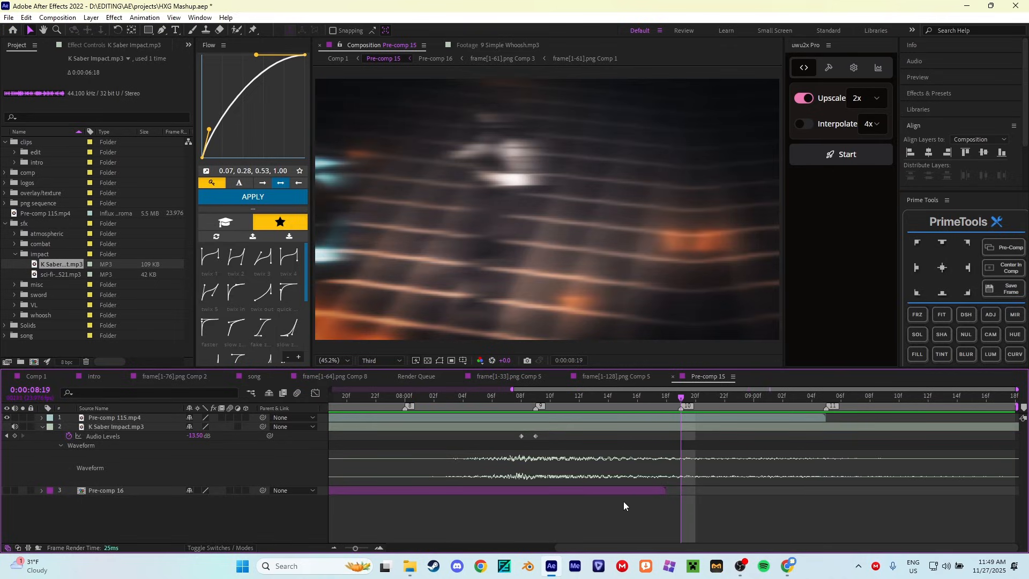
- Save the project, move the playhead to 0:00:08:05, and select the K Saber Impact layer
{"action": "key", "text": "ctrl+s"}
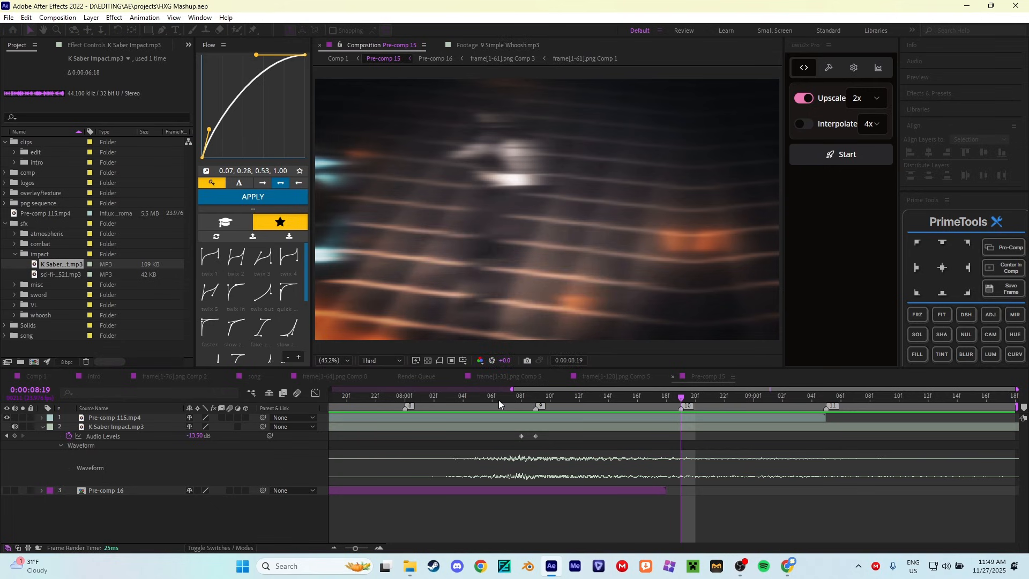
{"action": "left_click", "coordinate": [487, 396]}
{"action": "left_click", "coordinate": [487, 427]}
{"action": "scroll", "coordinate": [485, 409], "scroll_direction": "up", "scroll_amount": 2}
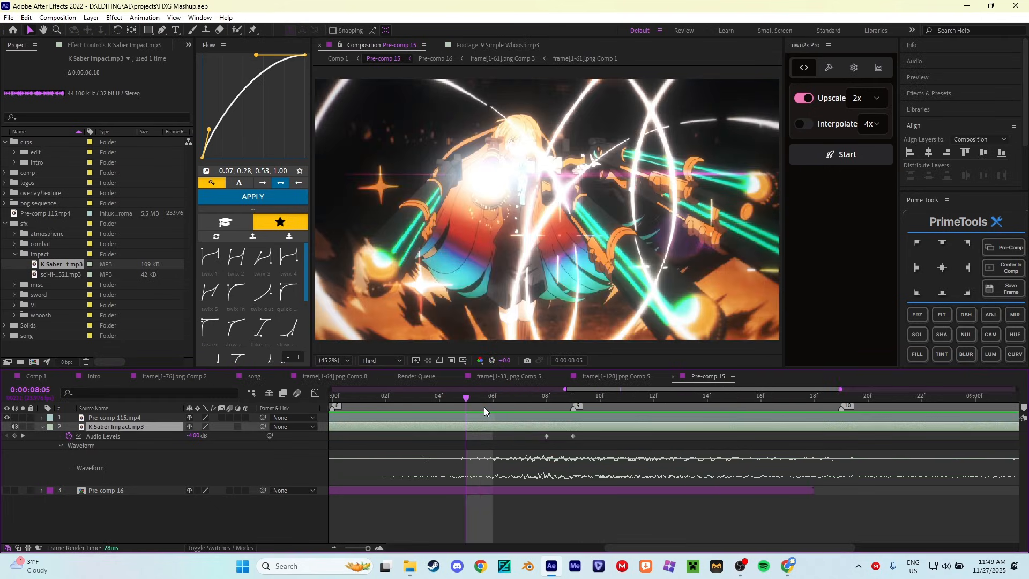
{"action": "left_click_drag", "start_coordinate": [369, 548], "coordinate": [365, 547]}
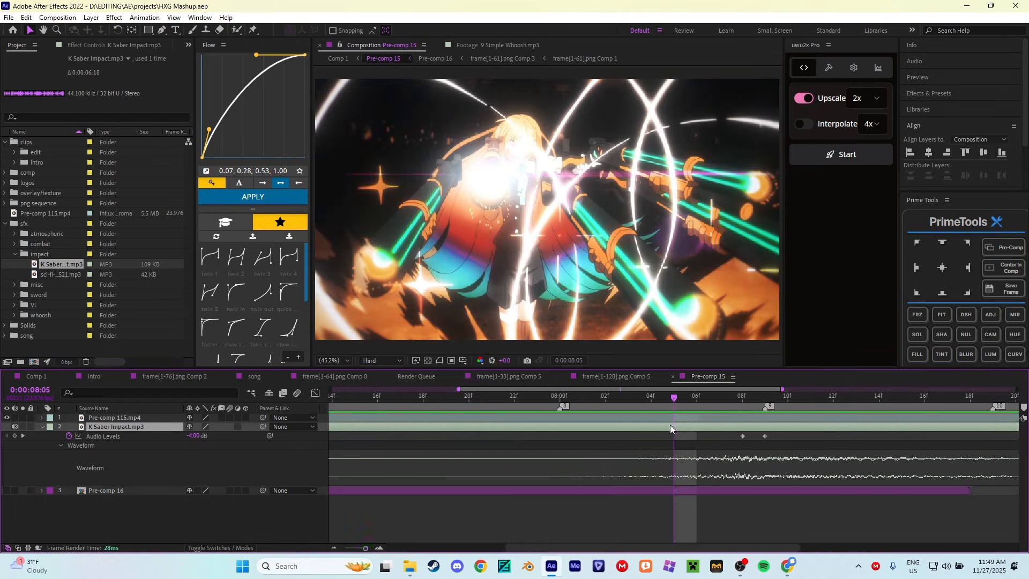
{"action": "left_click", "coordinate": [355, 547]}
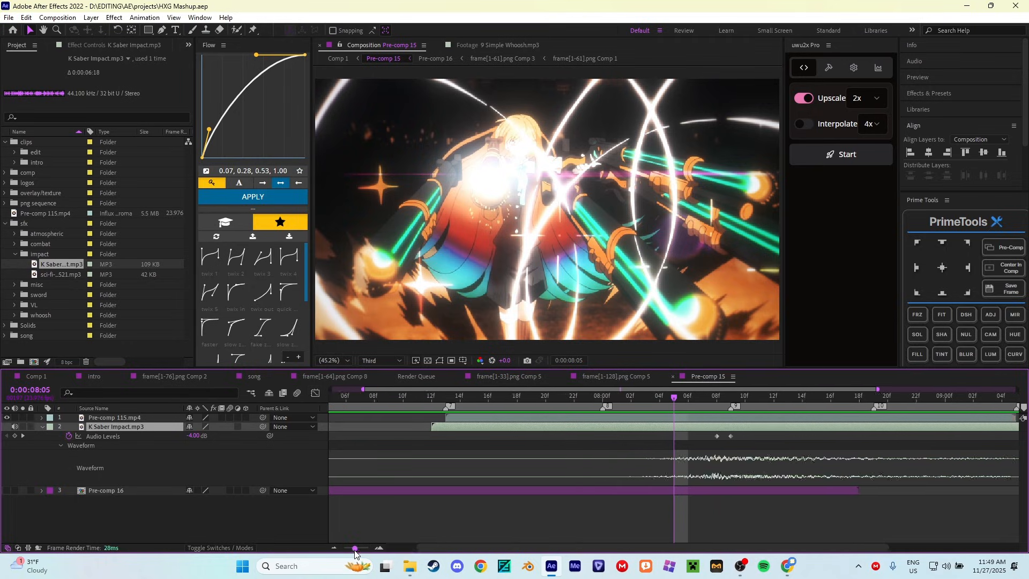
- Delete the K Saber Impact layer and save the project, then undo the deletion
{"action": "left_click", "coordinate": [699, 430]}
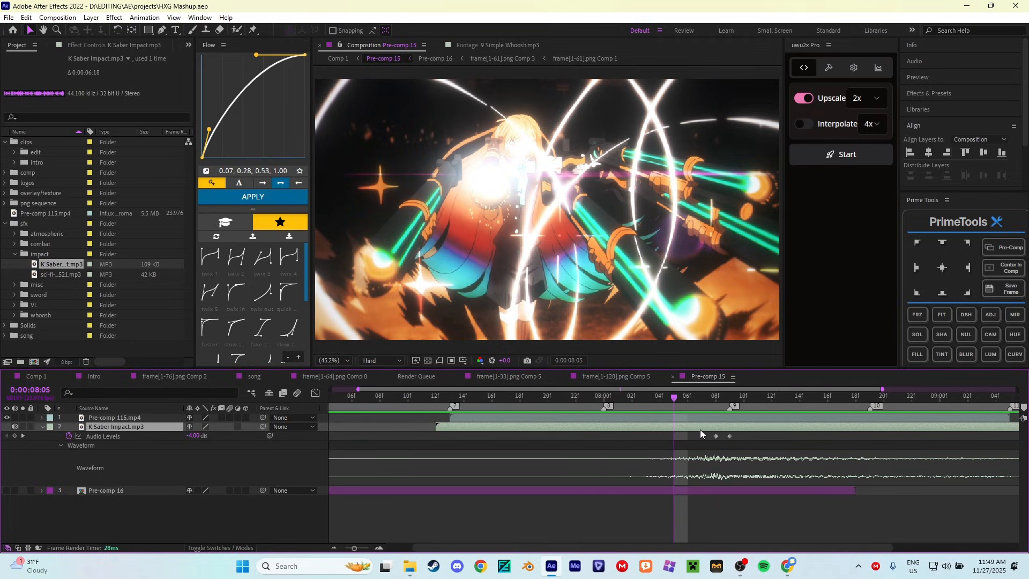
{"action": "key", "text": "Delete"}
{"action": "key", "text": "ctrl+s"}
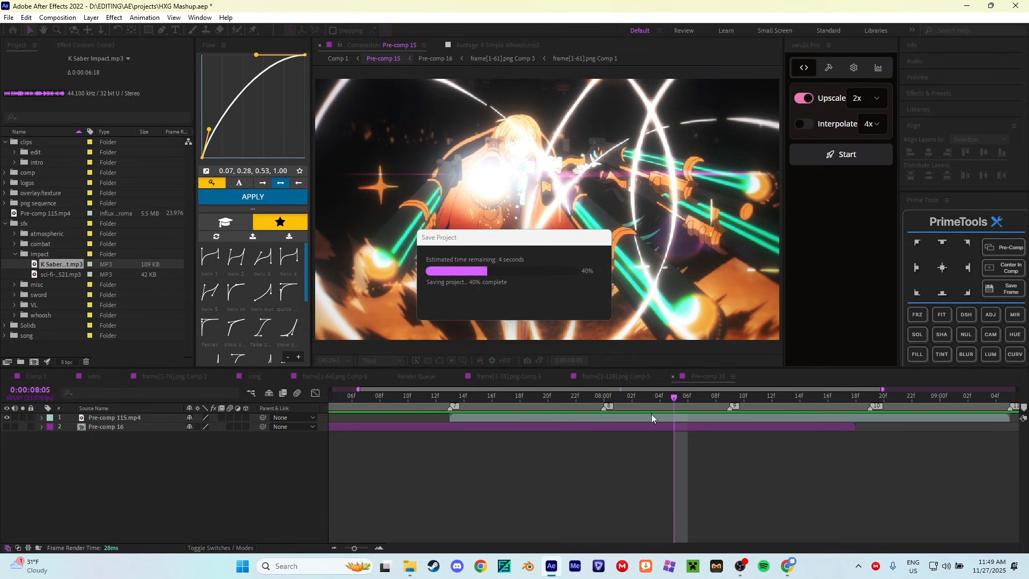
{"action": "left_click_drag", "start_coordinate": [646, 401], "coordinate": [569, 411]}
{"action": "key", "text": "ctrl+z"}
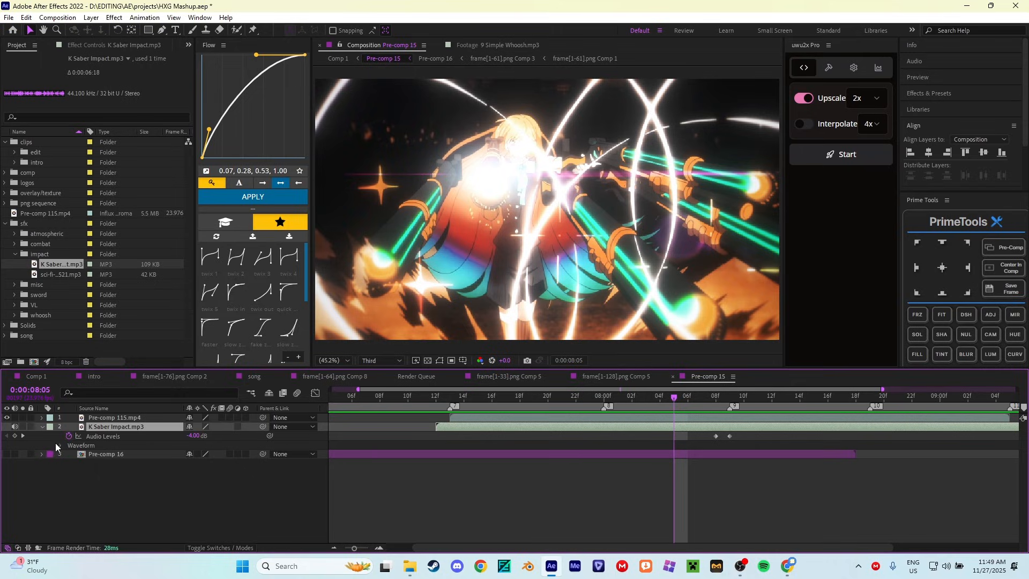
- Collapse the K Saber Impact layer's audio properties and move the playhead to 0:00:08:01
{"action": "left_click", "coordinate": [56, 442]}
{"action": "left_click", "coordinate": [60, 445]}
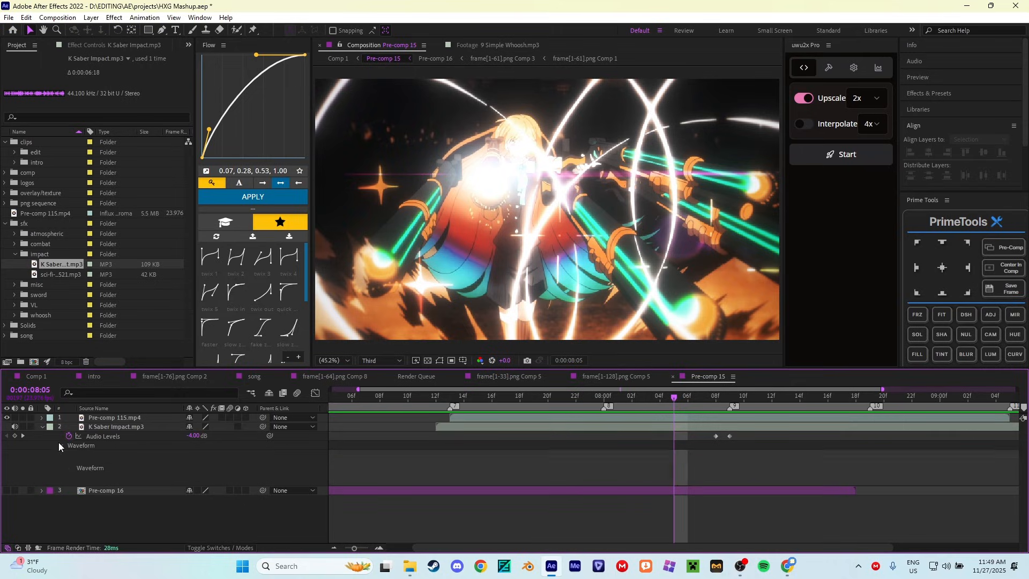
{"action": "left_click", "coordinate": [671, 428]}
{"action": "key", "text": "u"}
{"action": "left_click_drag", "start_coordinate": [670, 404], "coordinate": [655, 455]}
{"action": "left_click", "coordinate": [740, 496]}
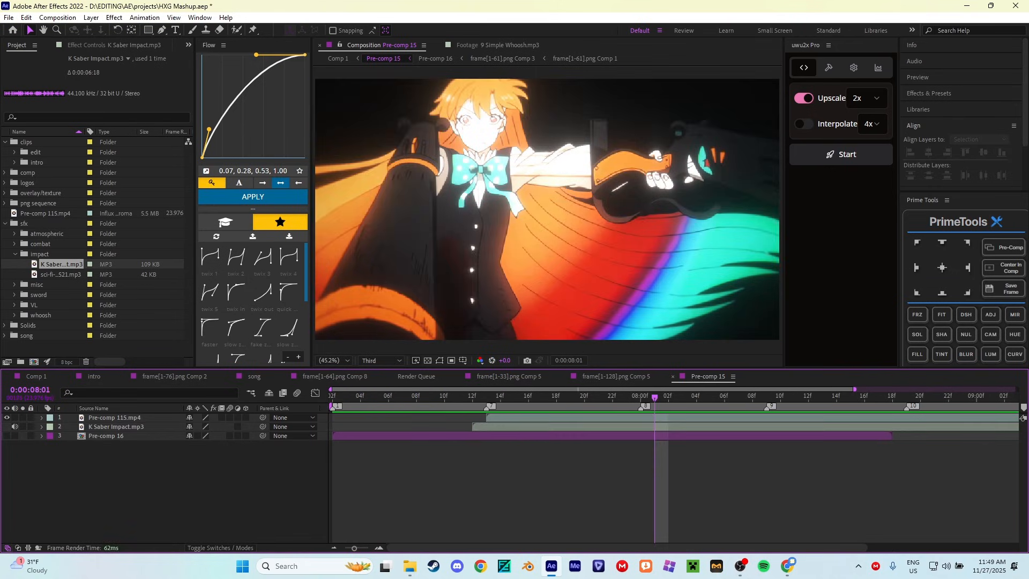